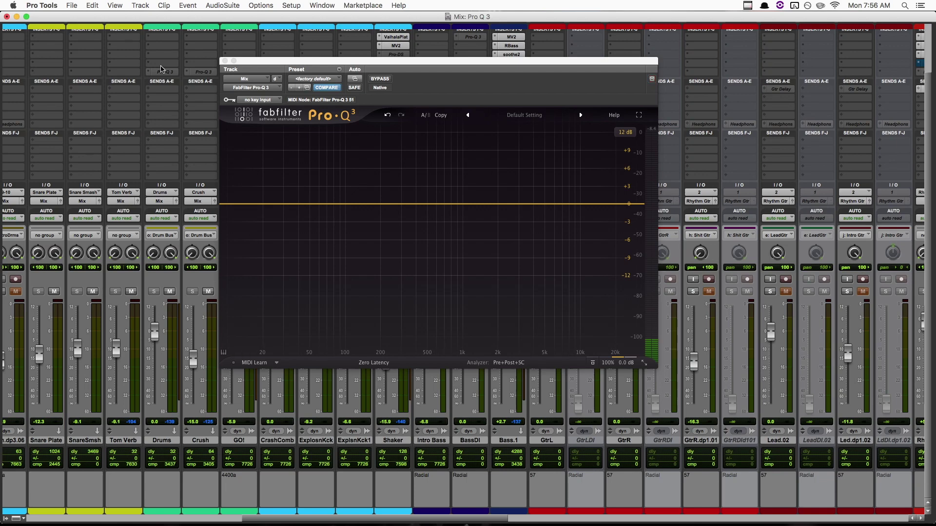
Insert the 4020 Retro EQ multichannel plug-in on a Drums track insert slot.
click(160, 69)
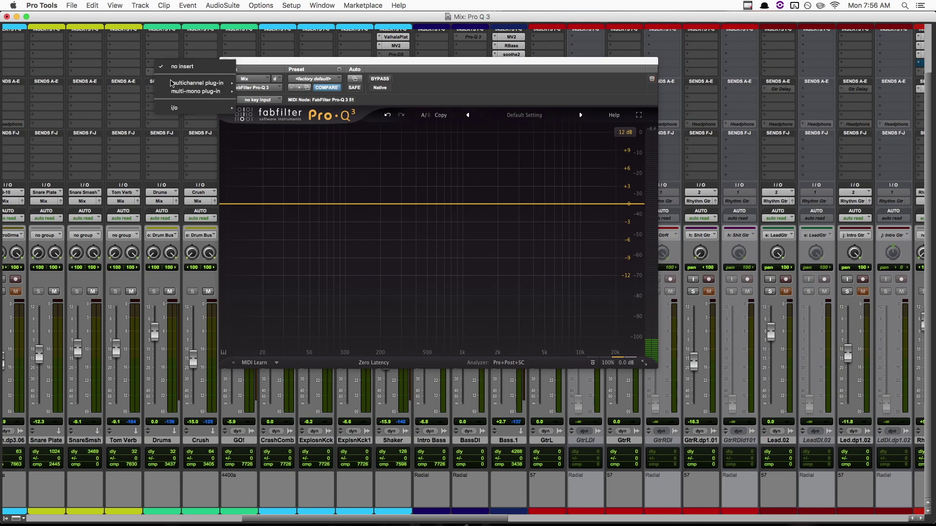
mouse_move(197, 82)
mouse_move(308, 36)
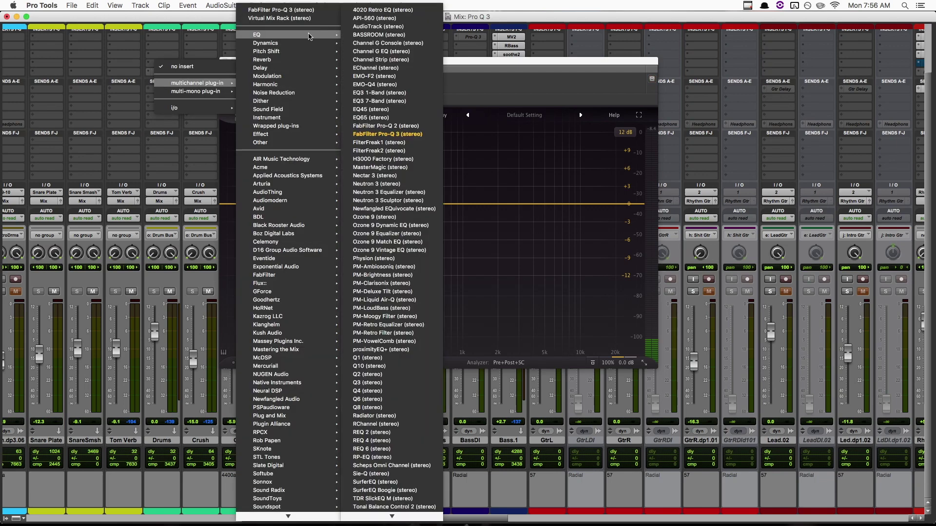
click(400, 10)
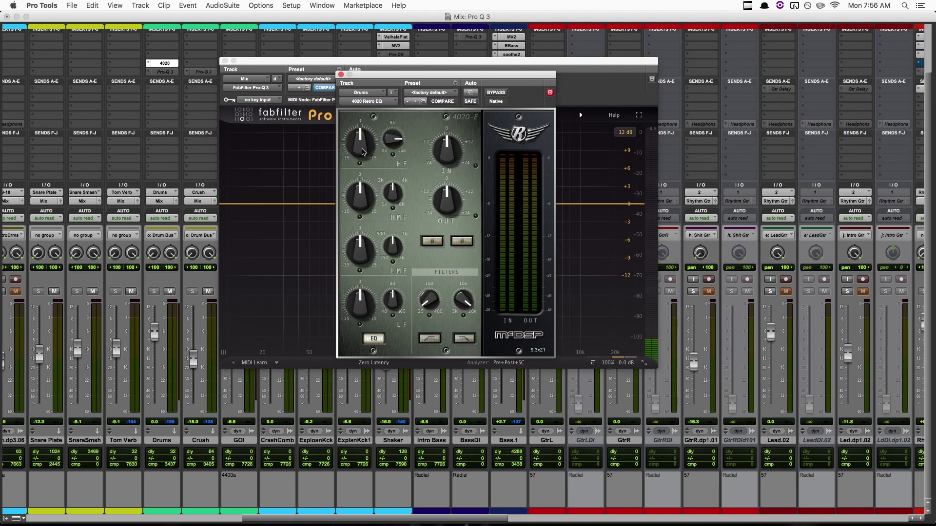
Boost the 4020's high, low and high-mid bands about 10 dB, reset two, and lower the LPF.
drag(364, 150, 368, 128)
drag(358, 303, 358, 282)
drag(361, 194, 362, 174)
alt+click(361, 195)
alt+click(359, 302)
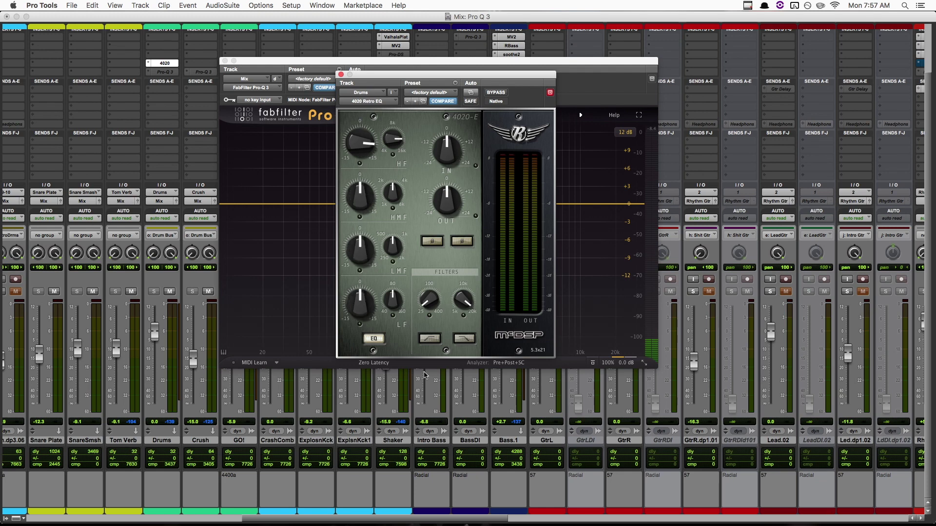
drag(459, 299, 461, 334)
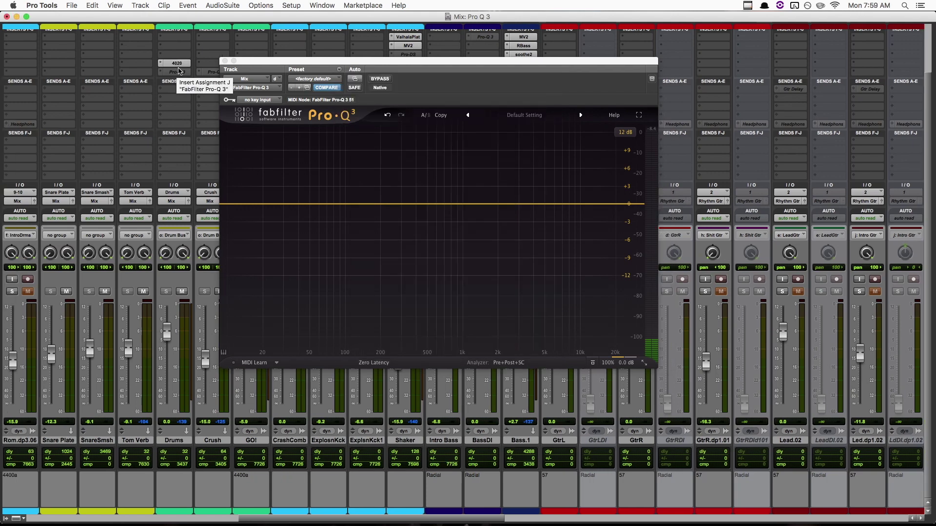
Build a Pro-Q 3 curve with low cut, 10 kHz high cut, narrow 4 kHz dip, and bell bands.
click(264, 204)
drag(264, 204, 276, 204)
drag(607, 204, 555, 152)
scroll(566, 158, down, 3)
drag(535, 204, 535, 247)
scroll(535, 246, up, 5)
mouse_move(412, 204)
mouse_down()
mouse_move(451, 219)
mouse_move(484, 217)
mouse_move(398, 232)
mouse_up()
drag(319, 204, 319, 164)
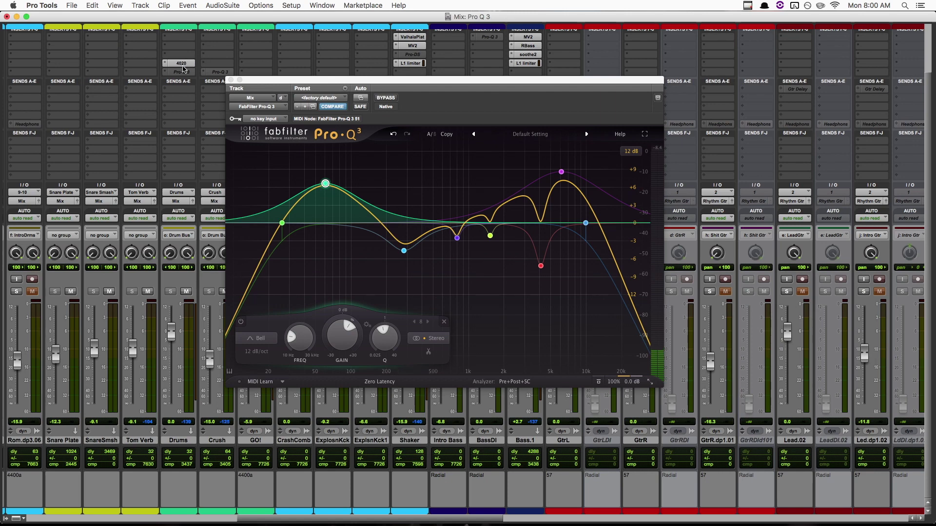
Duplicate the Drums track's 4020 Retro EQ into the second insert slot.
click(184, 63)
drag(185, 72, 185, 73)
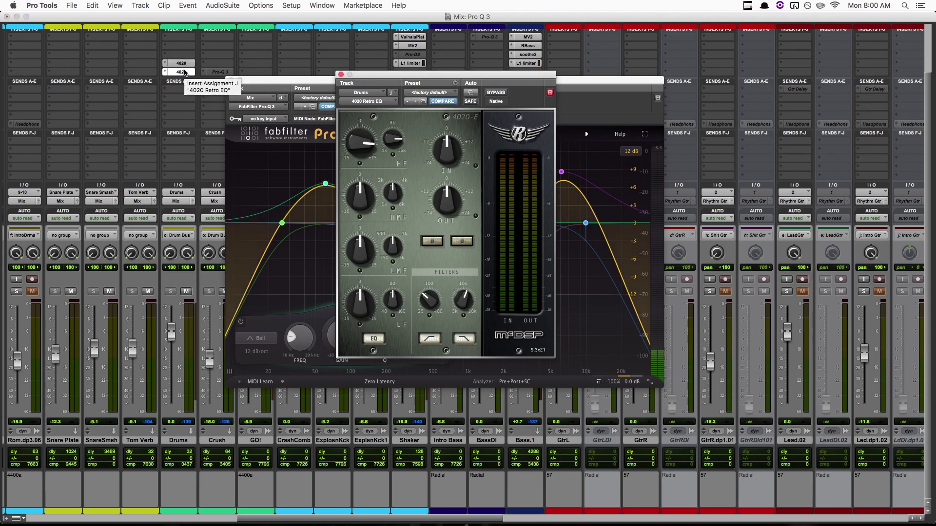
click(340, 74)
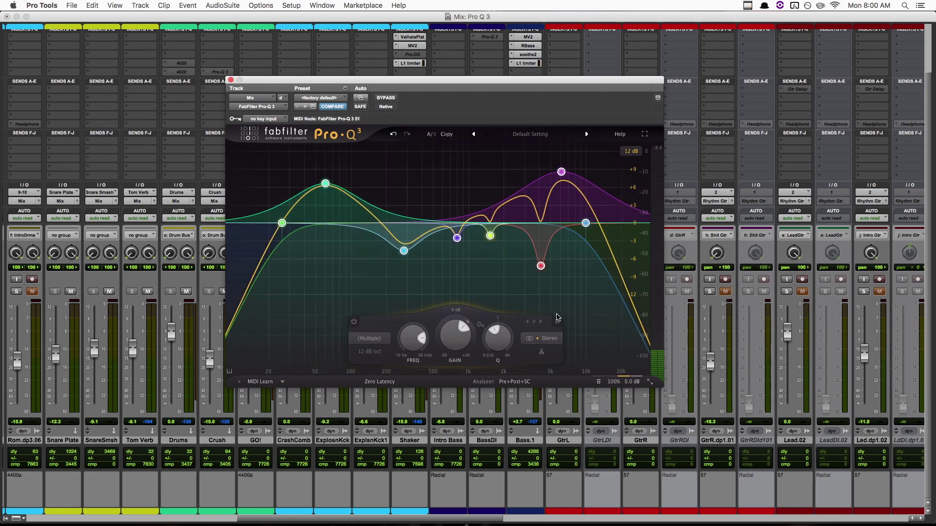
Boost the 4020's high-mid gain to about +12 dB, reset it to 0, and close the plug-in.
click(186, 64)
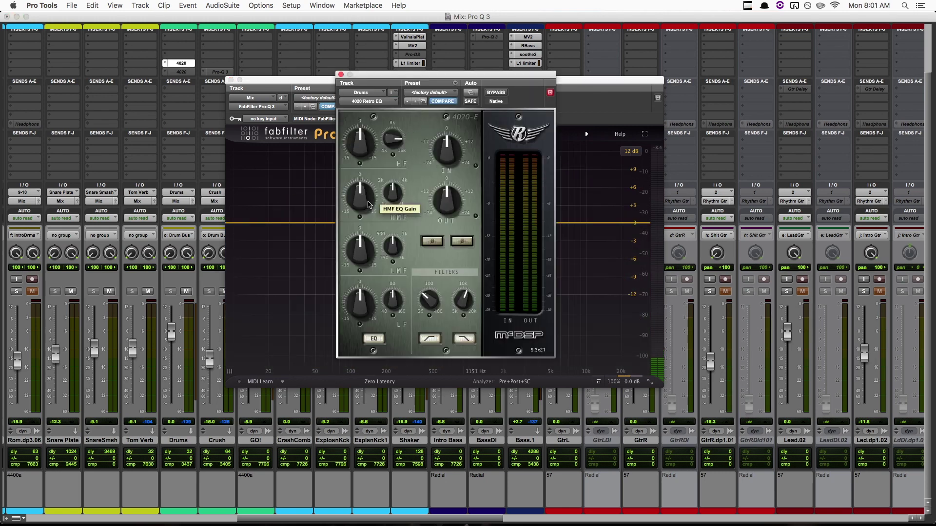
drag(369, 205, 390, 193)
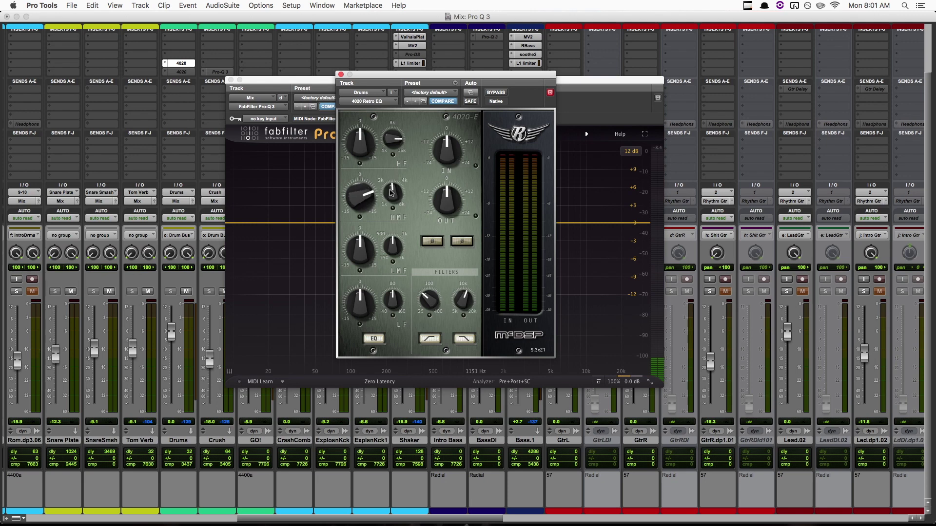
alt+click(359, 195)
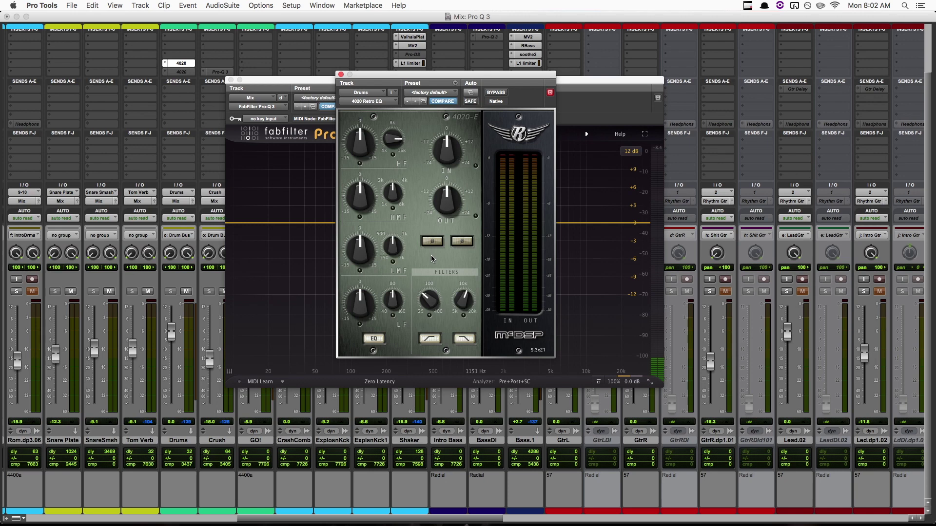
key(super+w)
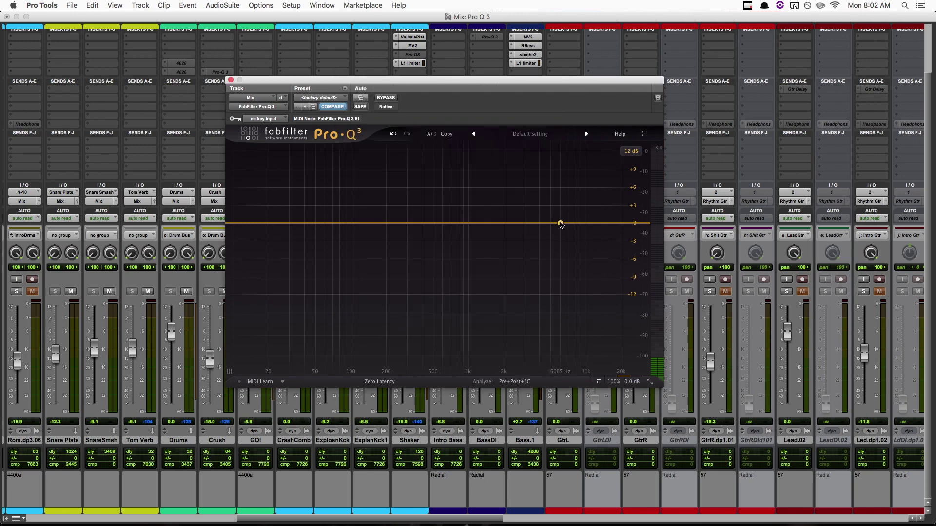
Add narrow notch dips near 1.2 and 1.9 kHz and a gentle +5.88 dB high shelf.
drag(560, 224, 548, 190)
scroll(546, 189, down, 5)
scroll(547, 189, down, 2)
scroll(547, 189, up, 15)
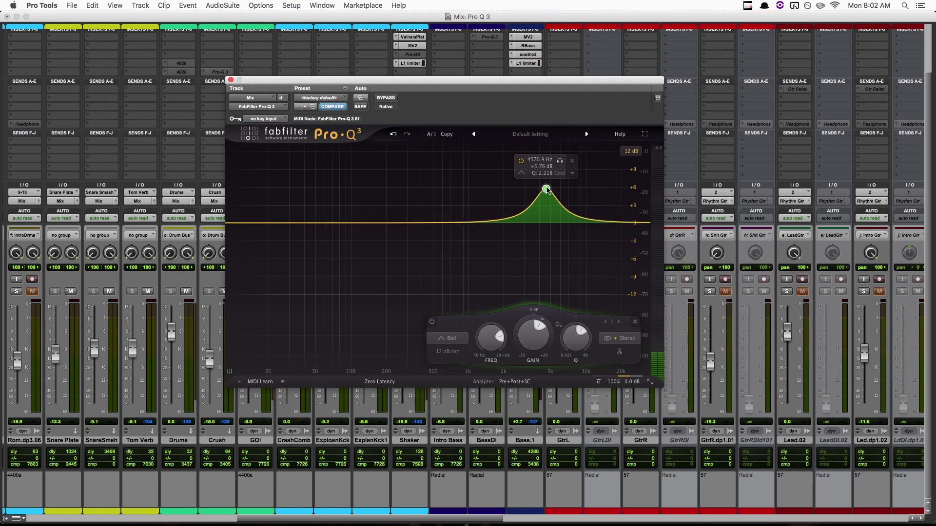
drag(546, 189, 527, 264)
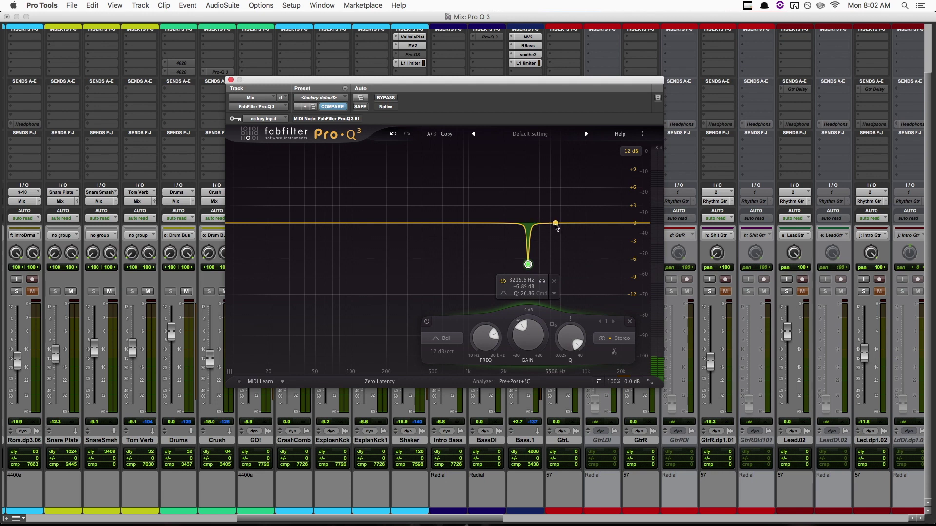
drag(556, 222, 502, 245)
scroll(553, 215, up, 8)
drag(638, 223, 470, 206)
scroll(469, 206, down, 4)
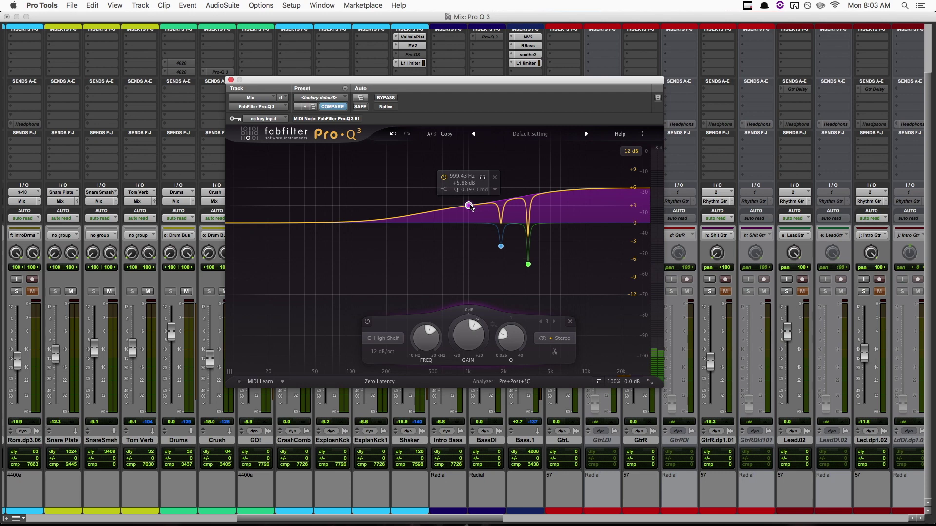
Try turning the notch into an 81 Hz low boost, undo the widening, then delete that band.
key(super+z)
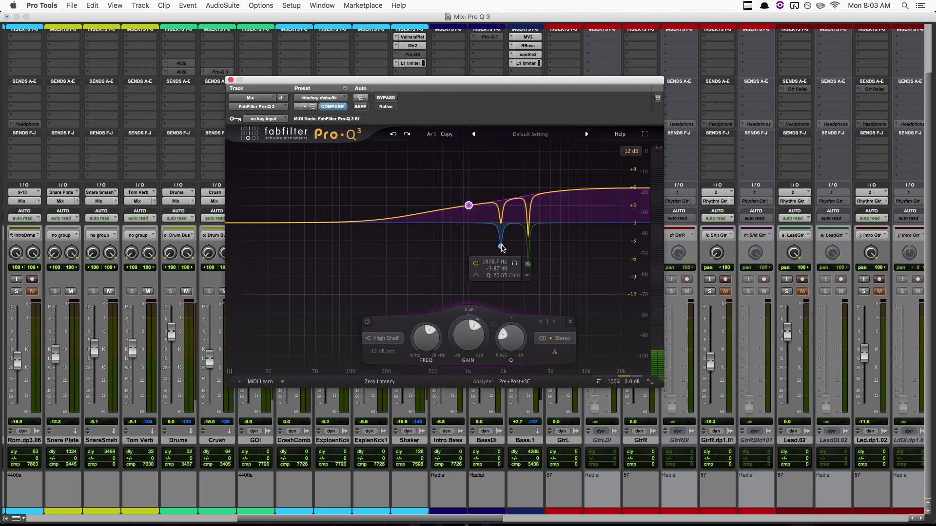
drag(502, 248, 340, 172)
scroll(340, 172, down, 10)
scroll(342, 172, down, 5)
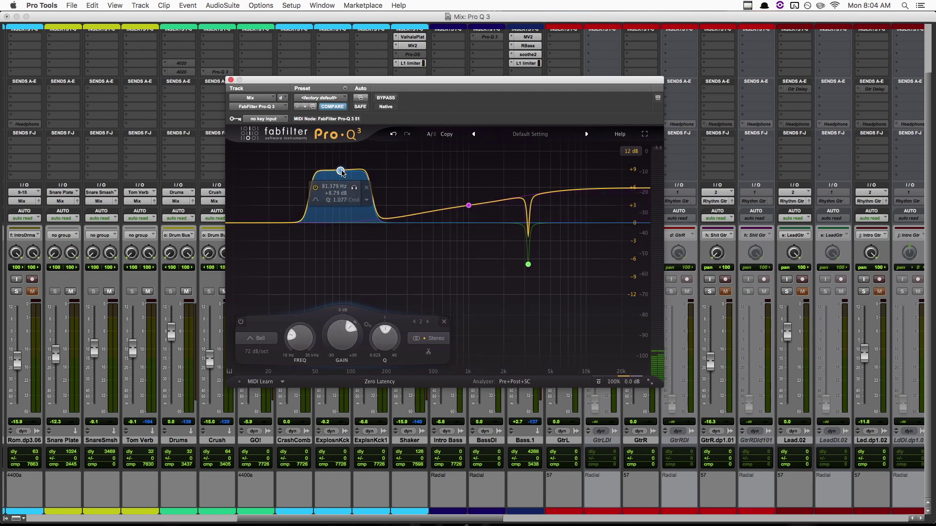
key(super+z)
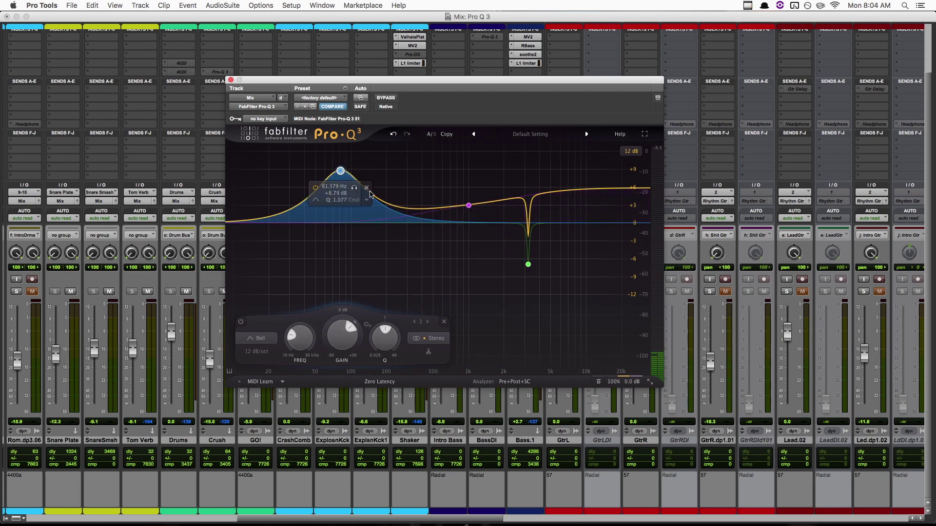
click(367, 189)
Add a resonant low cut near 23 Hz, soften its peak, then clear all bands to flat.
click(241, 223)
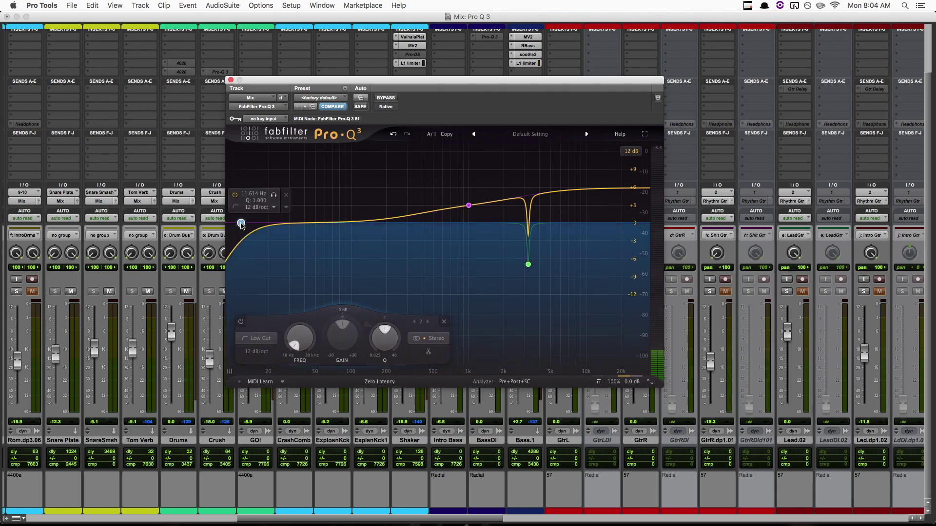
drag(241, 223, 277, 221)
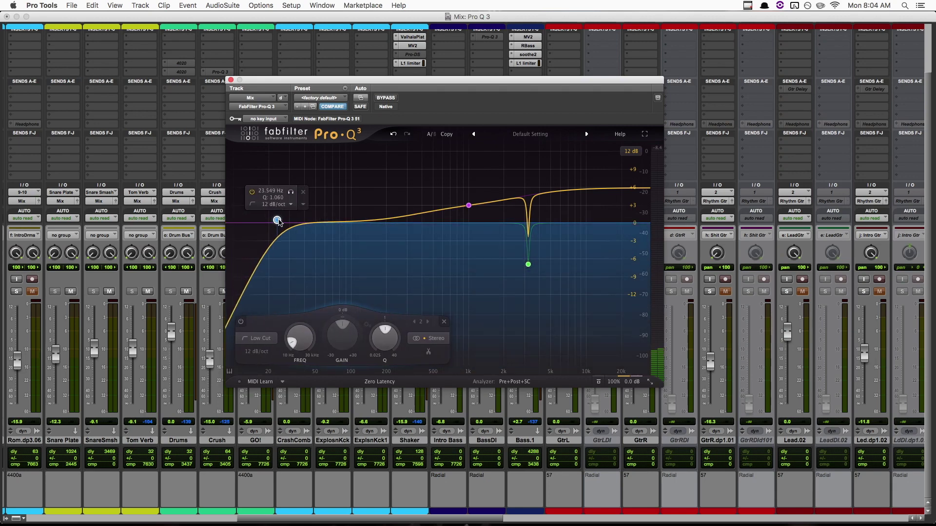
scroll(277, 222, up, 8)
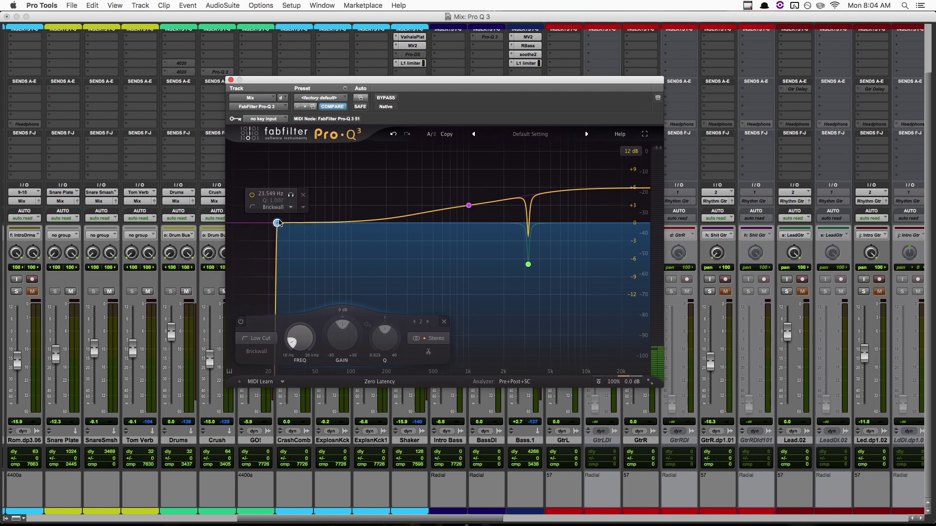
scroll(278, 224, down, 5)
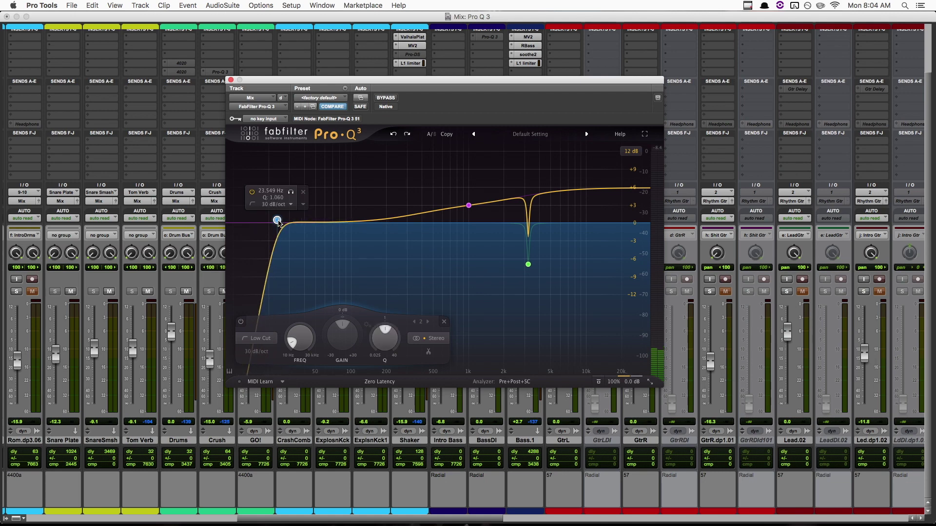
drag(279, 224, 273, 168)
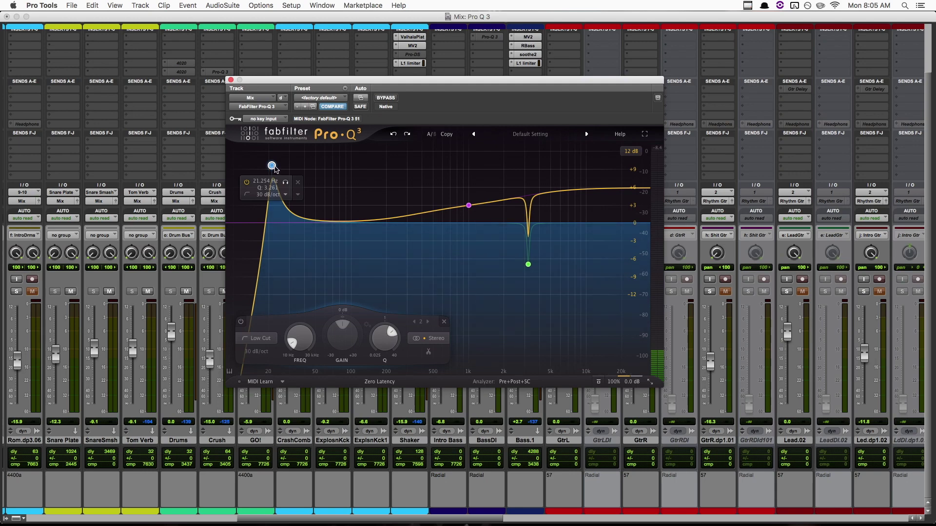
drag(271, 167, 275, 177)
key(super+a)
key(Delete)
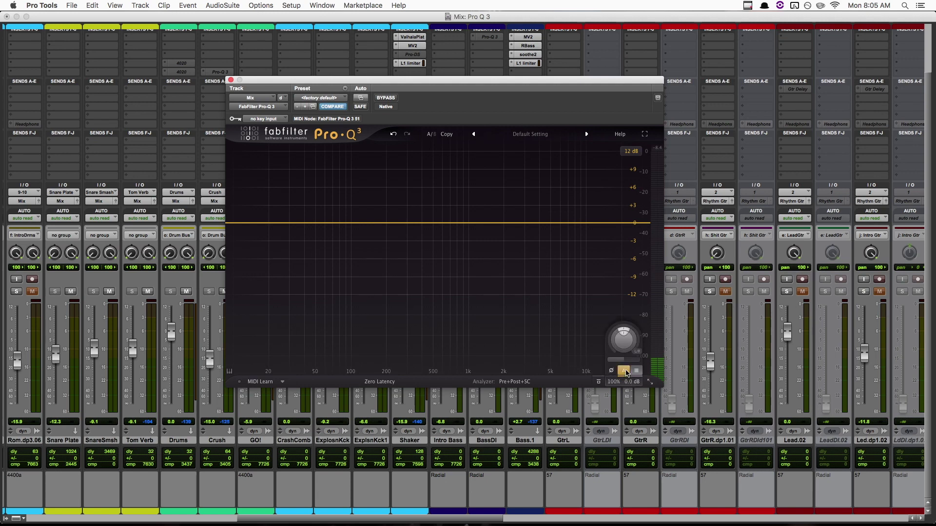
Add a bell boost near 4.6 kHz and slide it down to 1852 Hz at +8.92 dB.
click(626, 372)
click(626, 372)
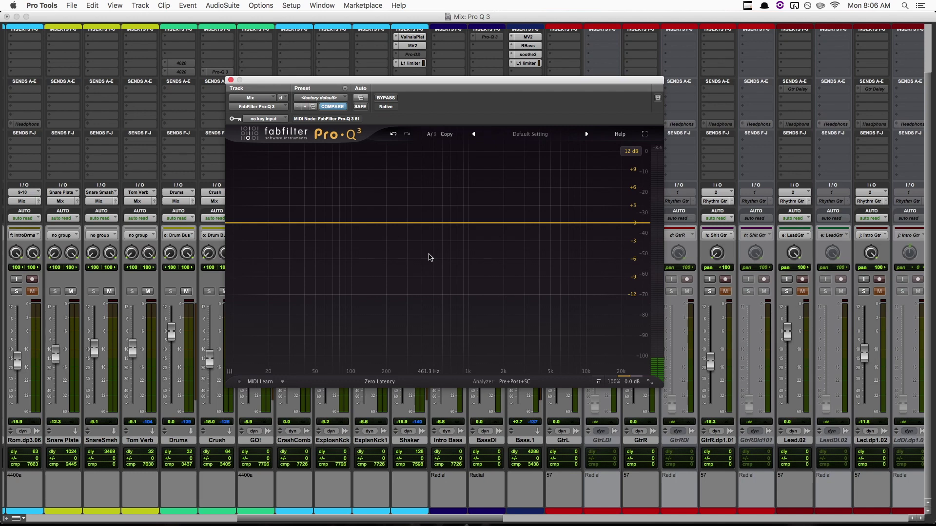
drag(468, 223, 546, 168)
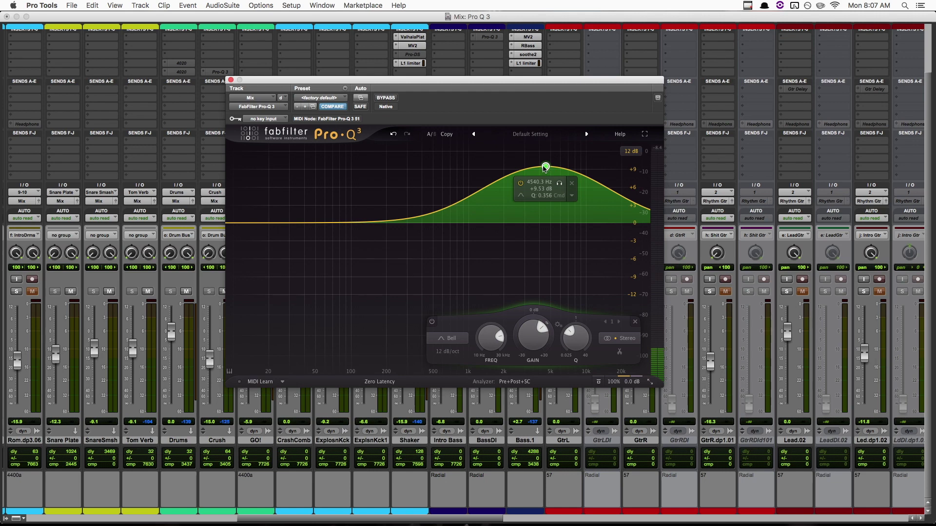
drag(547, 168, 501, 171)
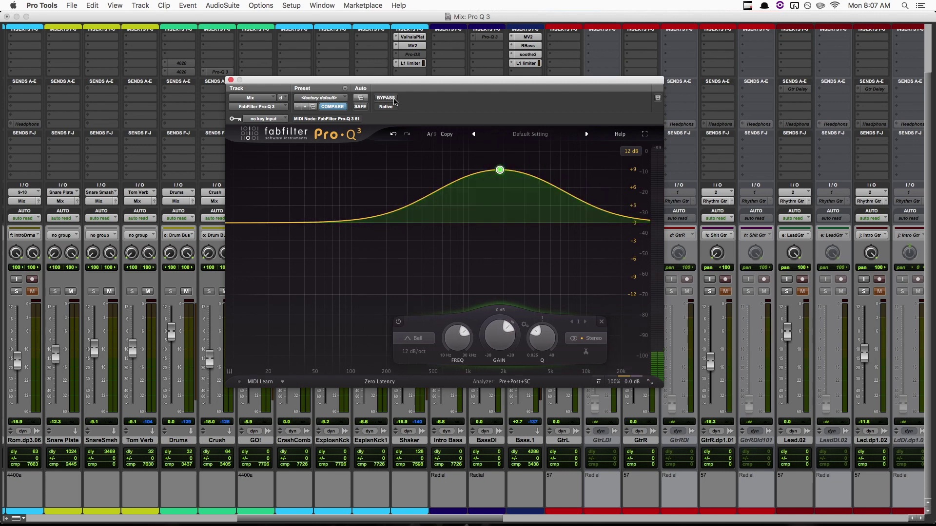
mouse_move(501, 180)
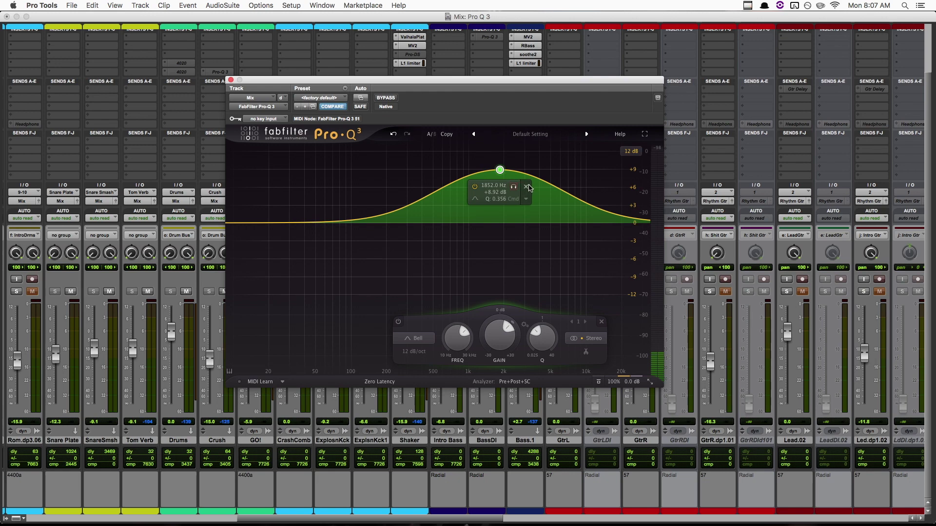
Replace the bell with a ~150 Hz low cut and ~7 kHz high cut, then delete both.
click(526, 186)
click(240, 224)
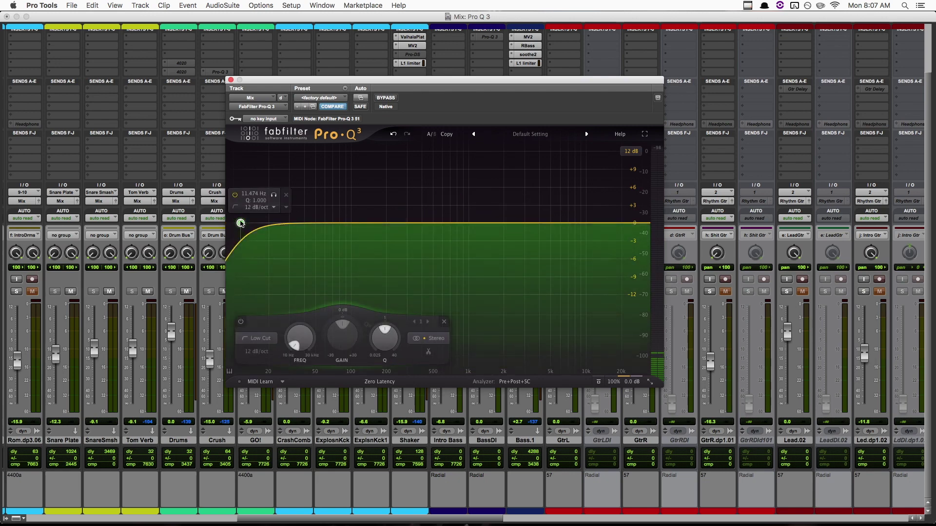
drag(240, 224, 373, 224)
click(641, 223)
drag(641, 223, 564, 223)
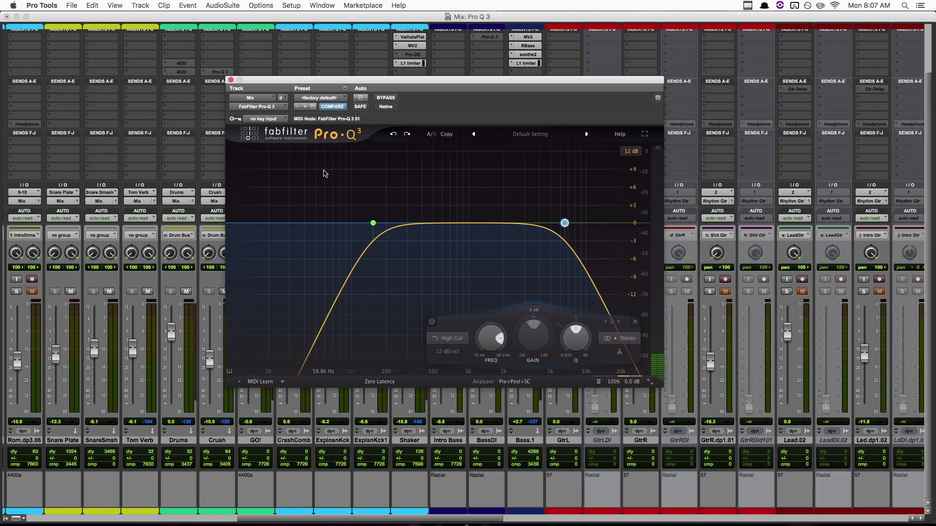
drag(324, 174, 648, 306)
key(Delete)
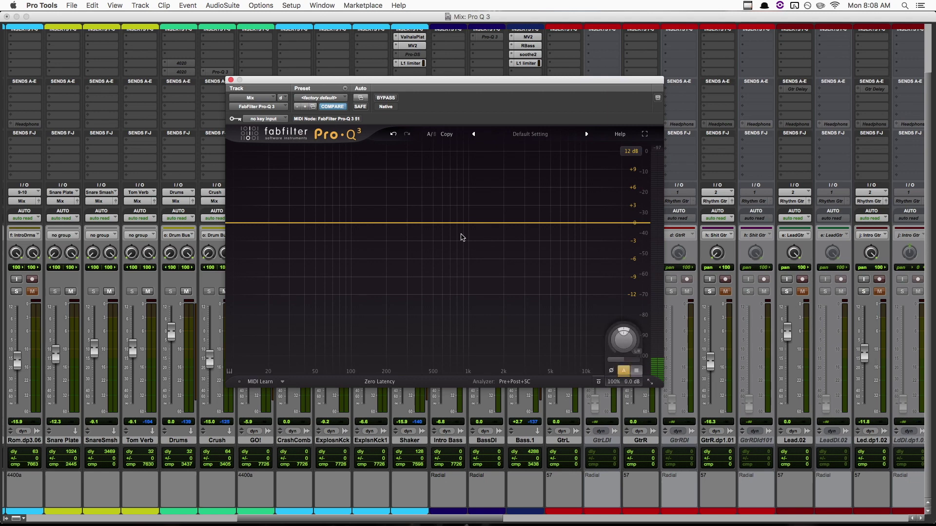
During playback, create a wide bell boost around 820 Hz in Pro-Q 3.
key(space)
drag(459, 223, 451, 152)
scroll(455, 163, down, 5)
scroll(451, 152, down, 1)
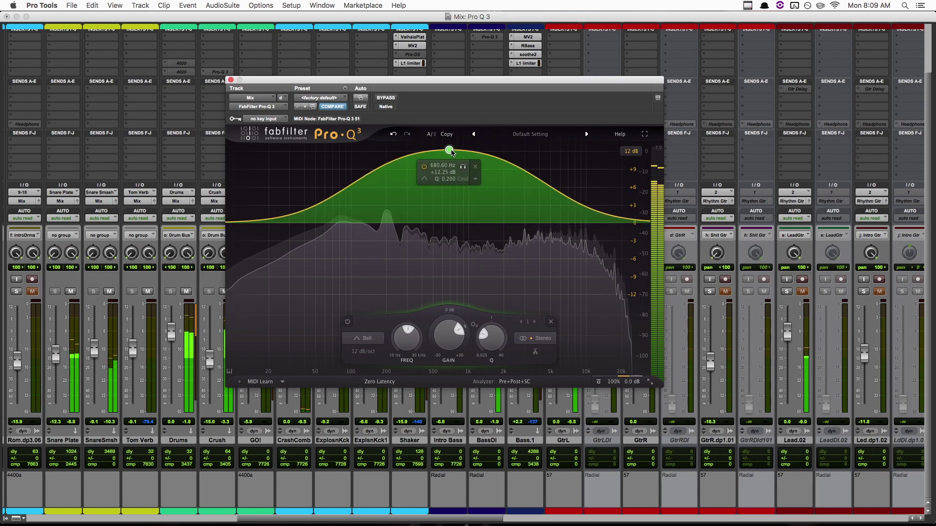
key(space)
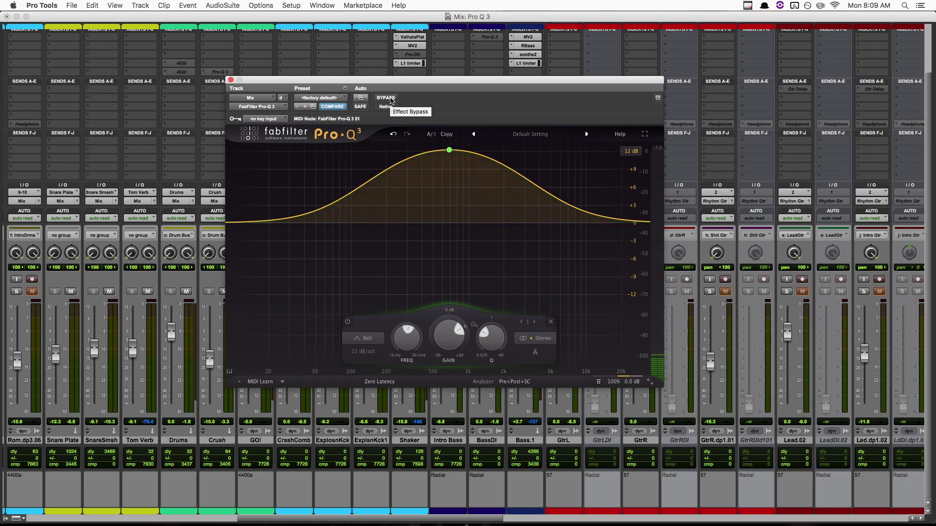
Compare the 820 Hz boost against bypass during playback, ending with the EQ active.
key(space)
click(385, 98)
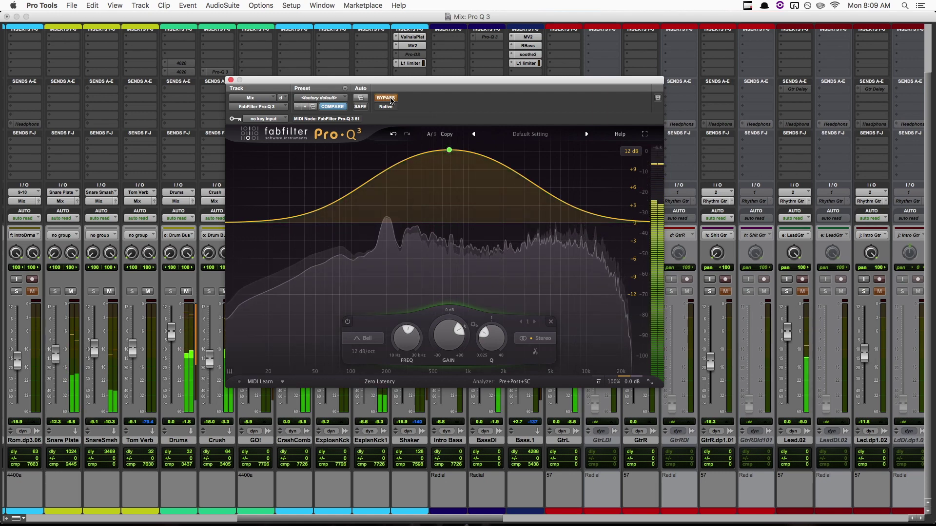
click(390, 100)
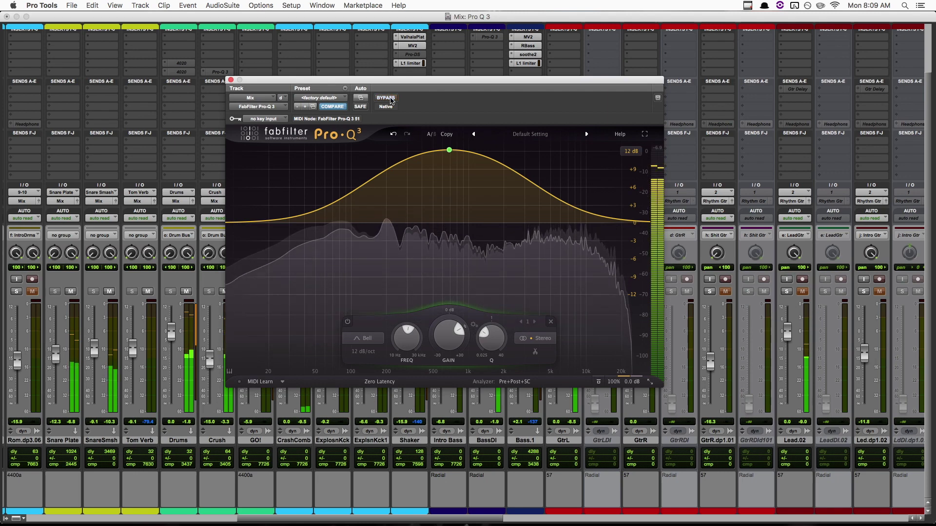
click(390, 100)
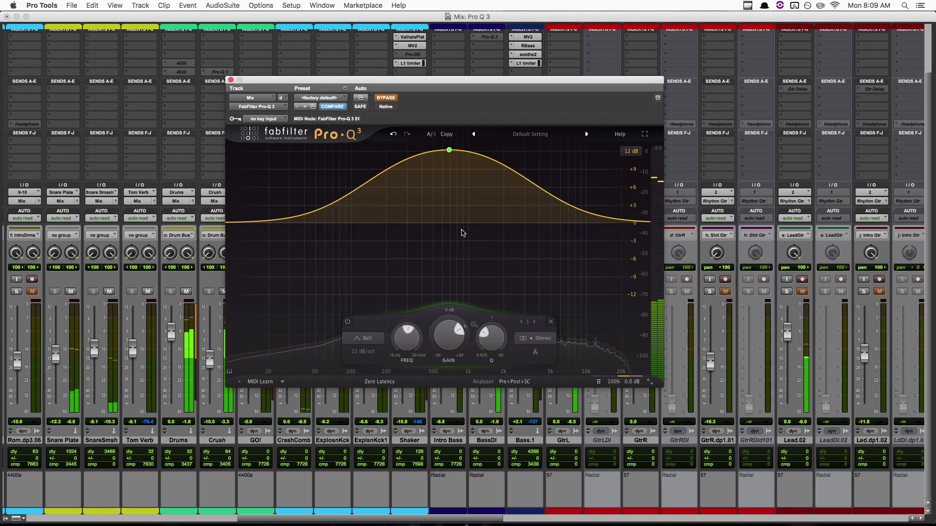
key(space)
mouse_move(627, 372)
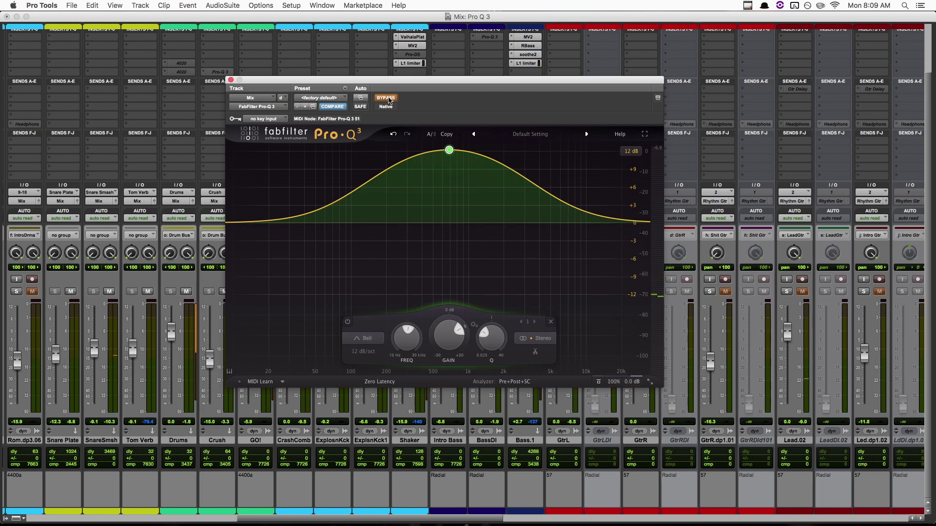
key(space)
click(389, 100)
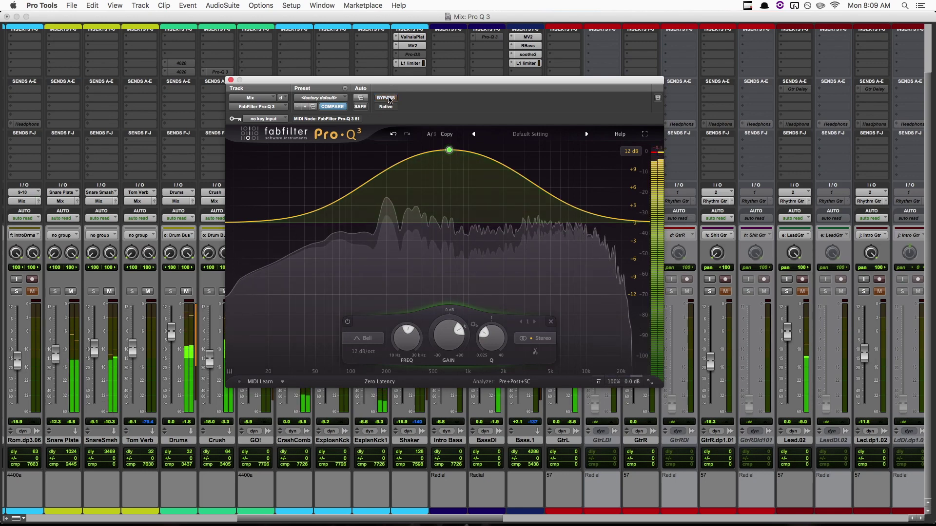
click(388, 99)
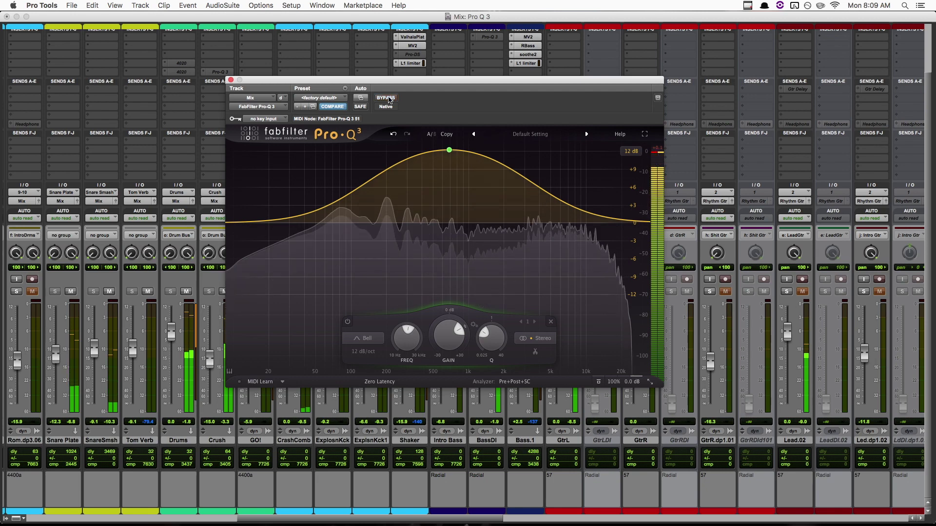
click(389, 100)
mouse_move(616, 350)
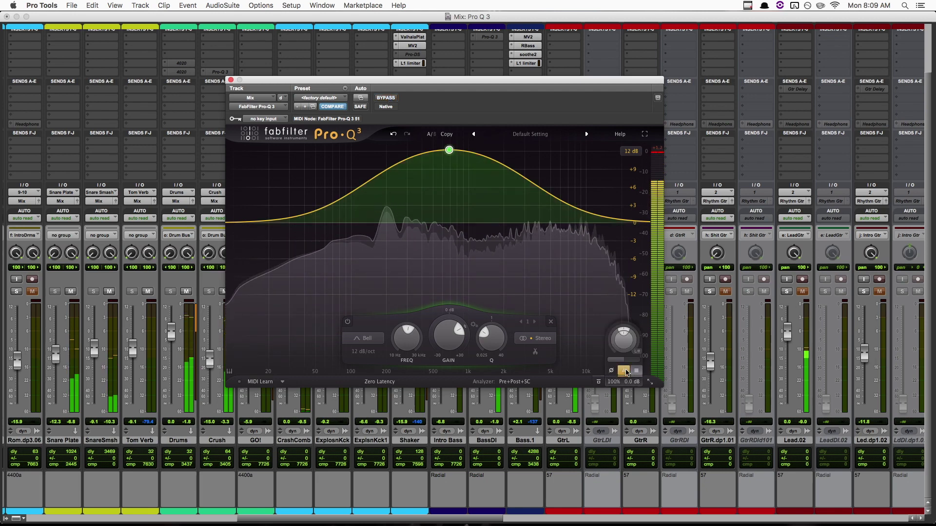
key(space)
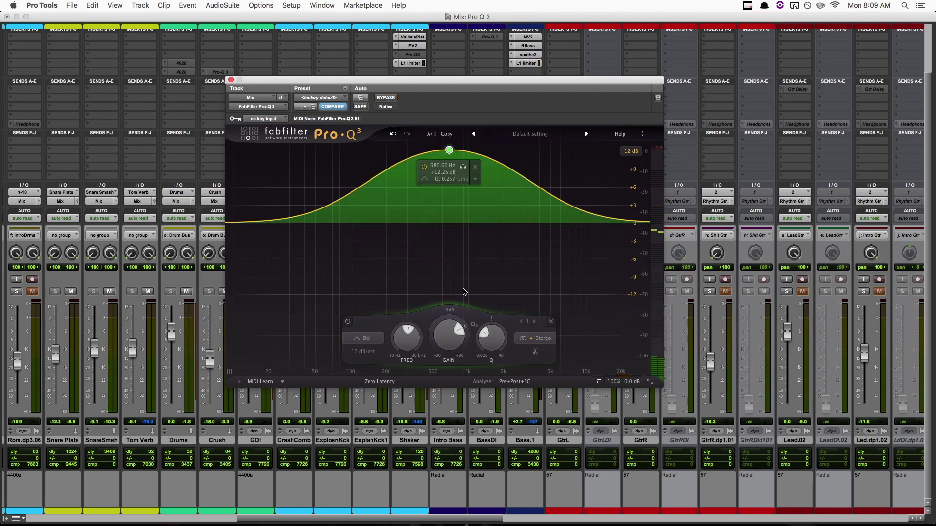
Flip the band to a cut, compare with bypass, then narrow it into a +5.61 dB boost at 801 Hz.
drag(464, 335, 444, 433)
key(space)
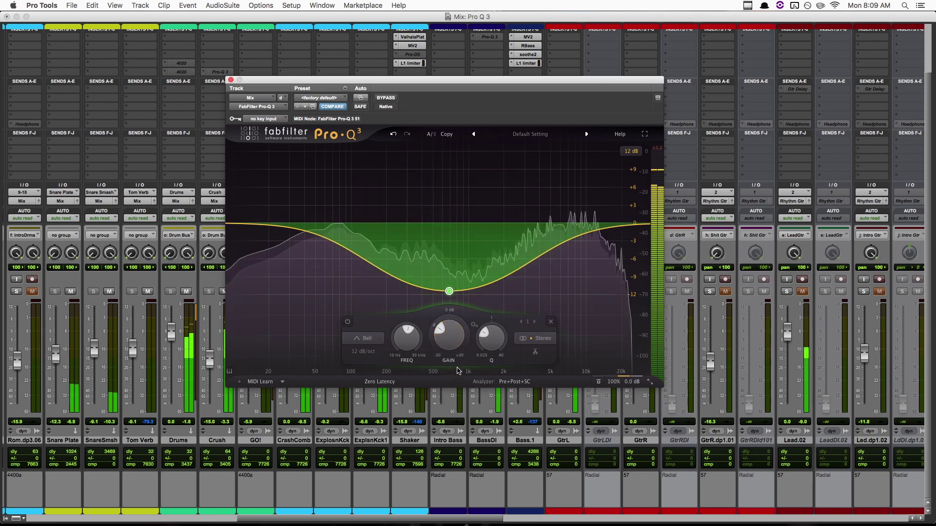
click(385, 98)
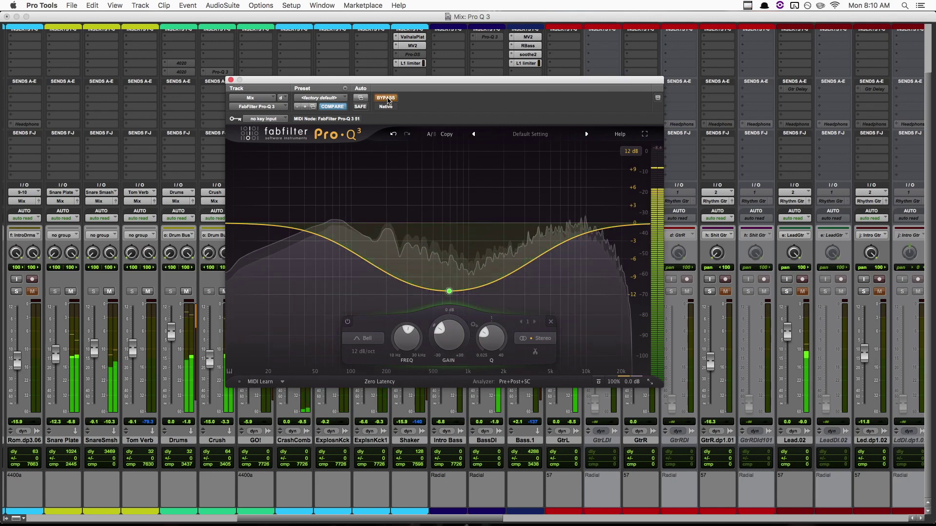
mouse_move(473, 294)
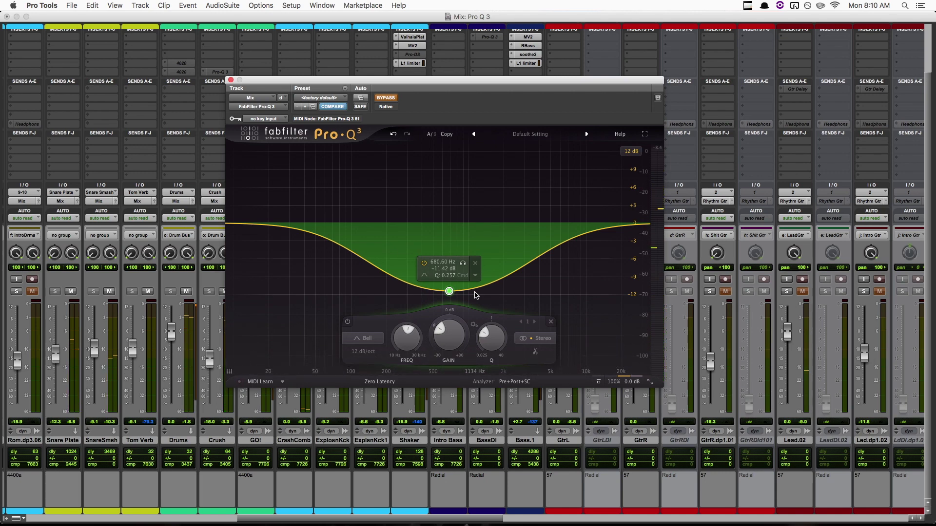
key(shift+b)
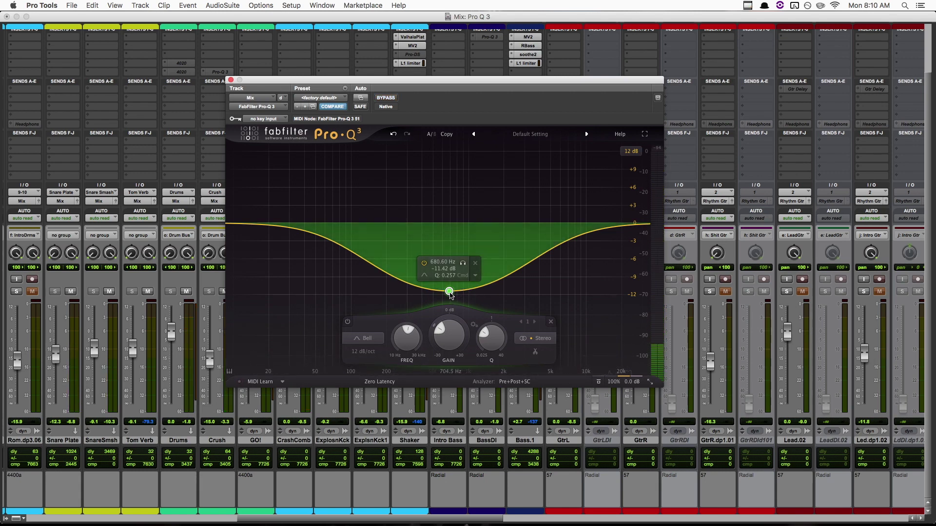
scroll(449, 292, up, 5)
drag(449, 292, 459, 192)
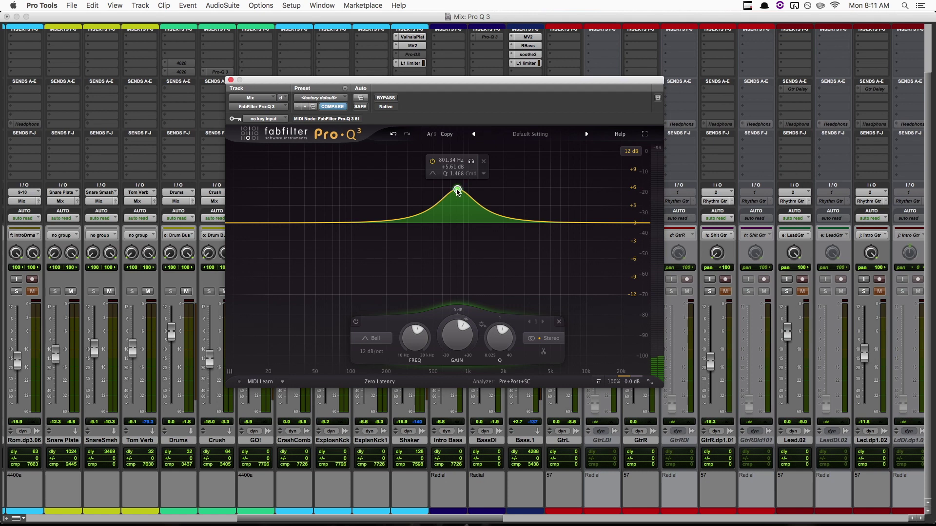
Move the 800 Hz bell down toward 34 Hz and delete it.
drag(457, 190, 295, 200)
click(321, 172)
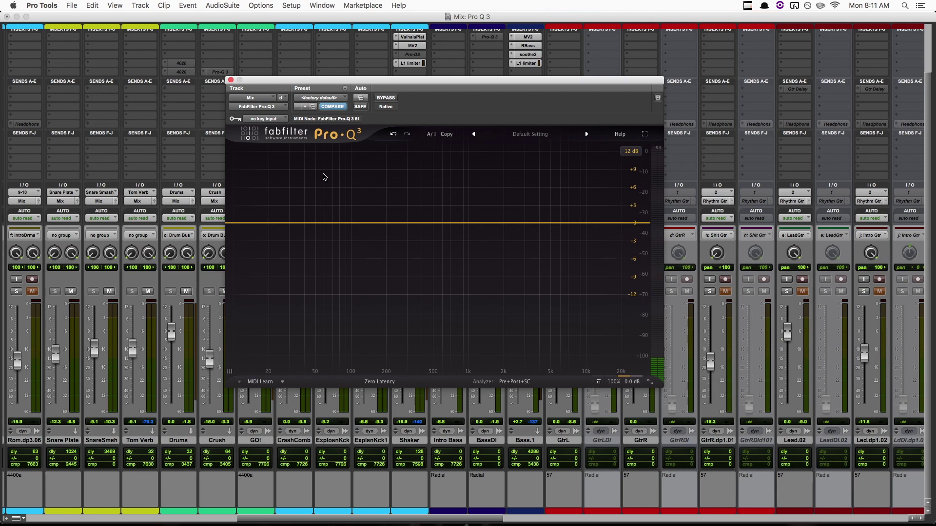
scroll(10, 393, left, 3)
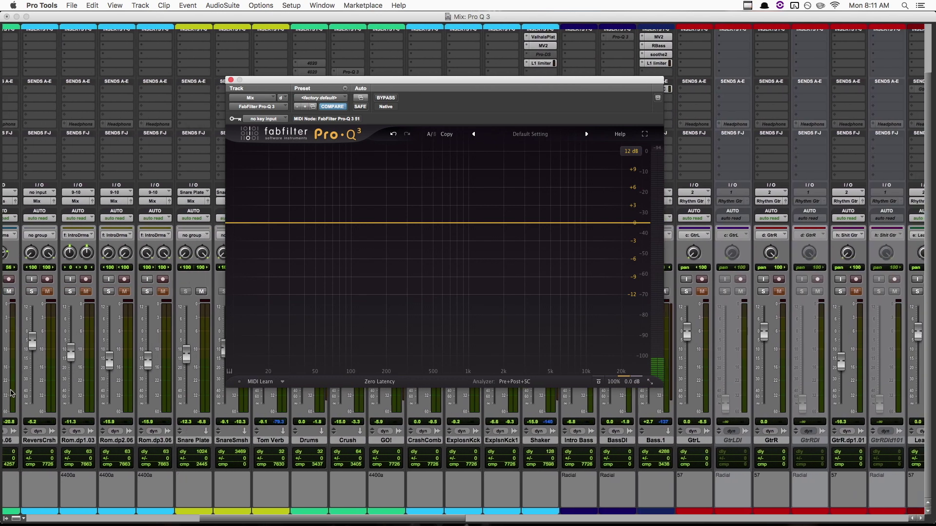
scroll(11, 393, right, 4)
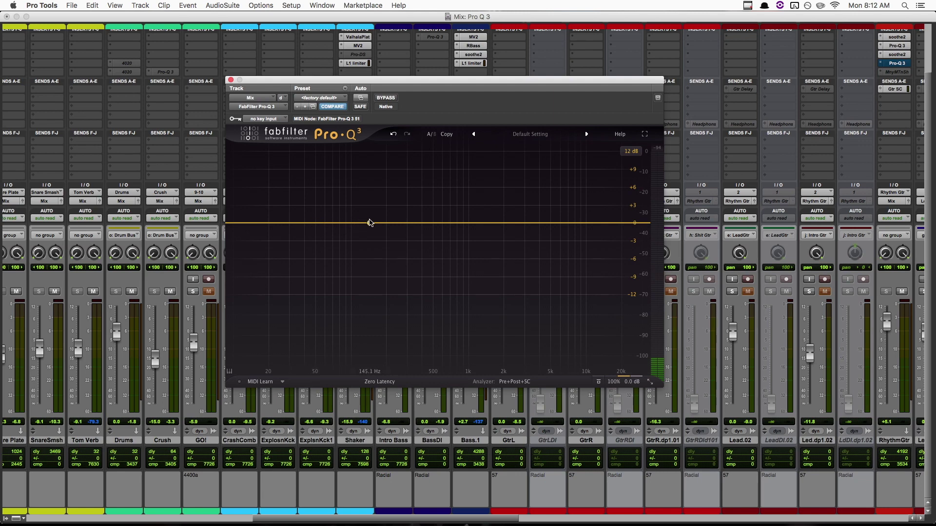
During playback, create a +6.02 dB bell at 200.82 Hz with Q about 3.3.
key(space)
drag(390, 224, 388, 191)
scroll(386, 206, up, 5)
scroll(388, 182, down, 3)
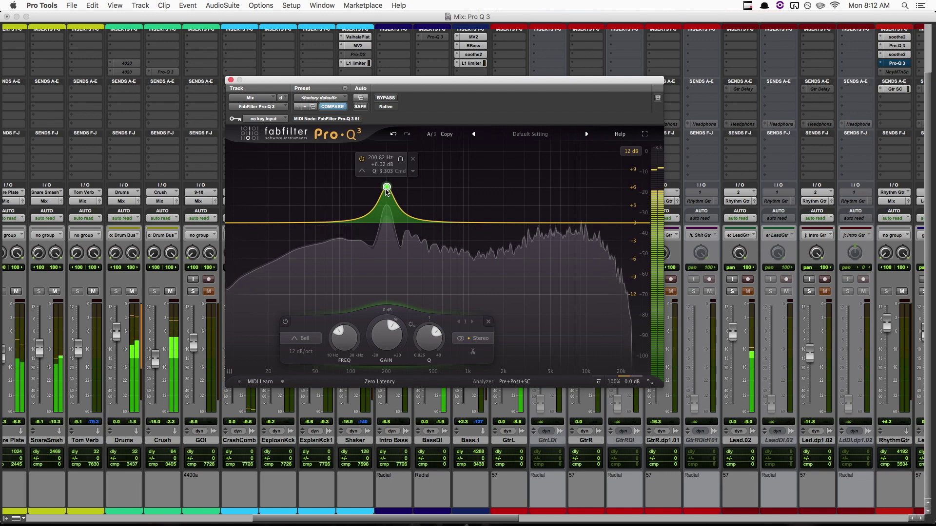
key(space)
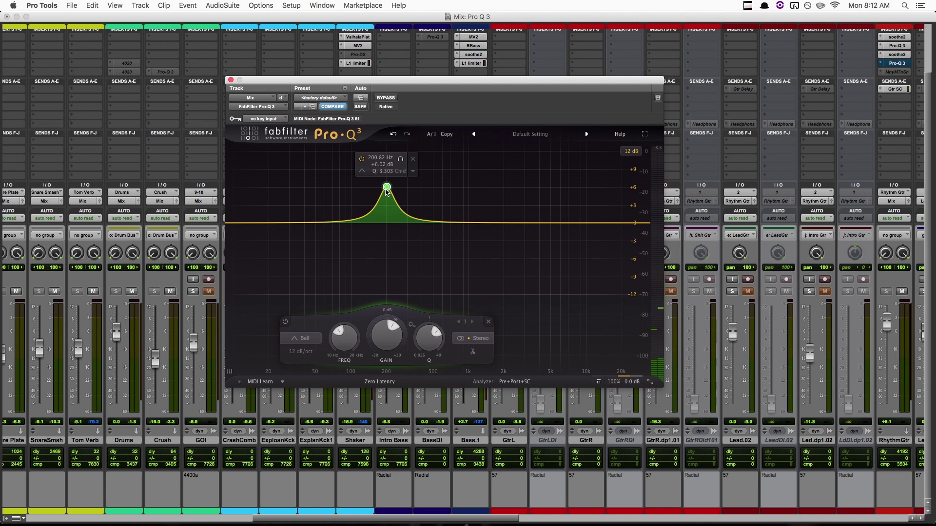
Reset the 200.82 Hz band's static gain to 0 dB and give it a +7.56 dB dynamic range.
alt+click(386, 189)
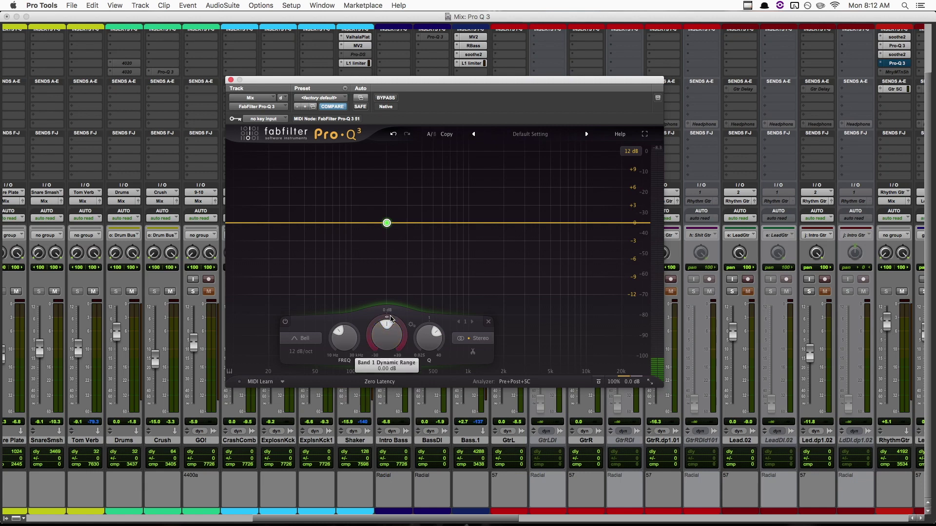
drag(392, 321, 394, 266)
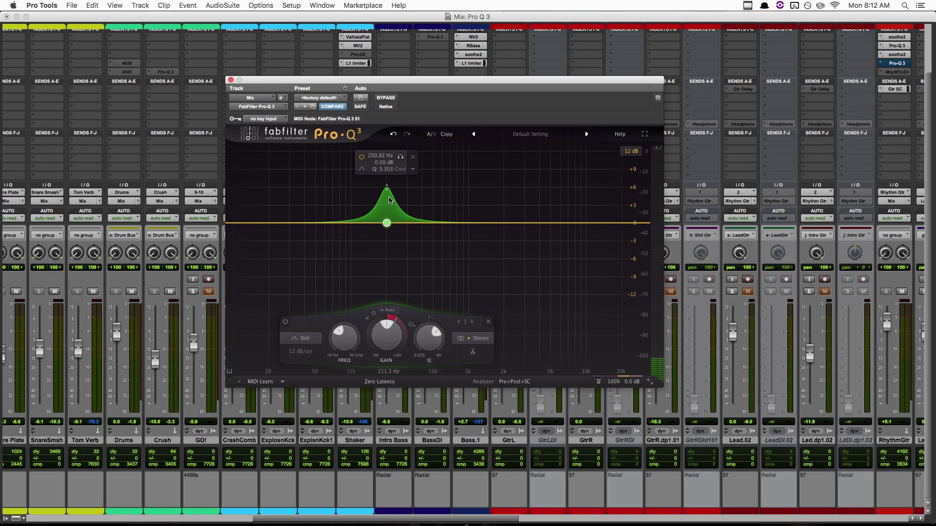
key(space)
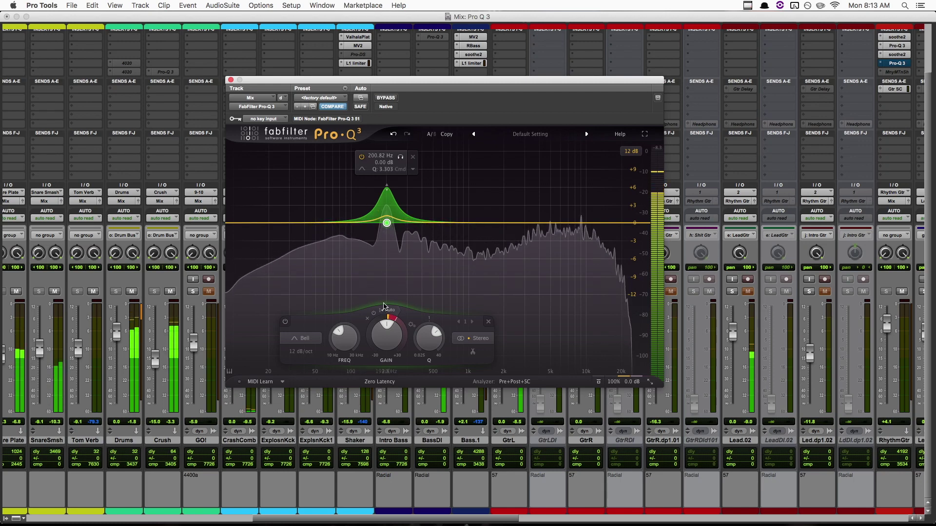
mouse_move(392, 315)
drag(393, 315, 394, 306)
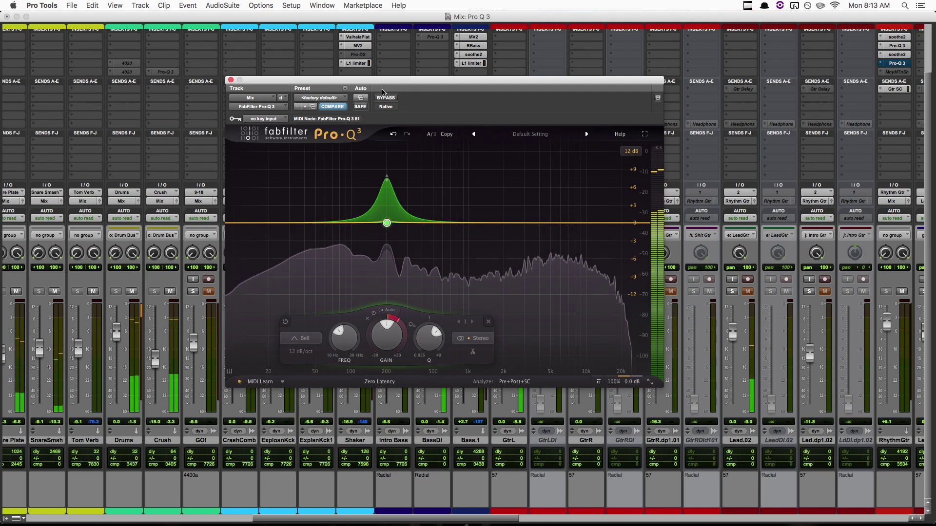
mouse_move(412, 212)
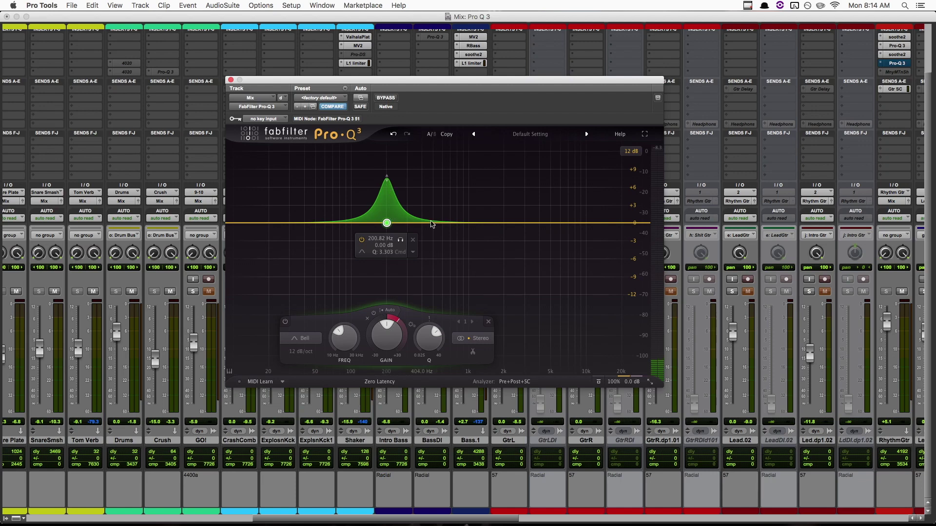
Remove the extra 185 Hz bell band and add a low boost around 26 Hz.
drag(383, 222, 385, 196)
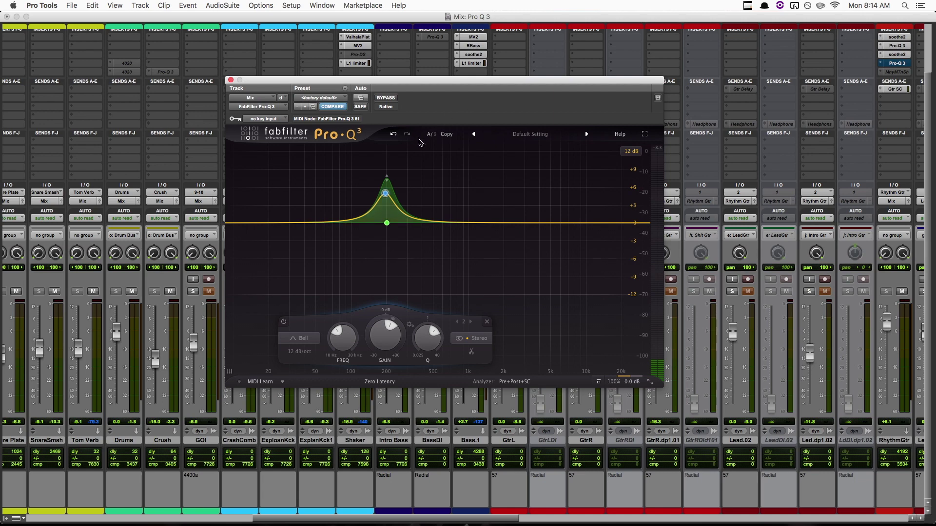
alt+click(386, 194)
drag(320, 223, 283, 205)
Add a 162 Hz dip and a 1.66 kHz high shelf made dynamic by 3.99 dB.
drag(380, 222, 374, 241)
drag(617, 224, 494, 212)
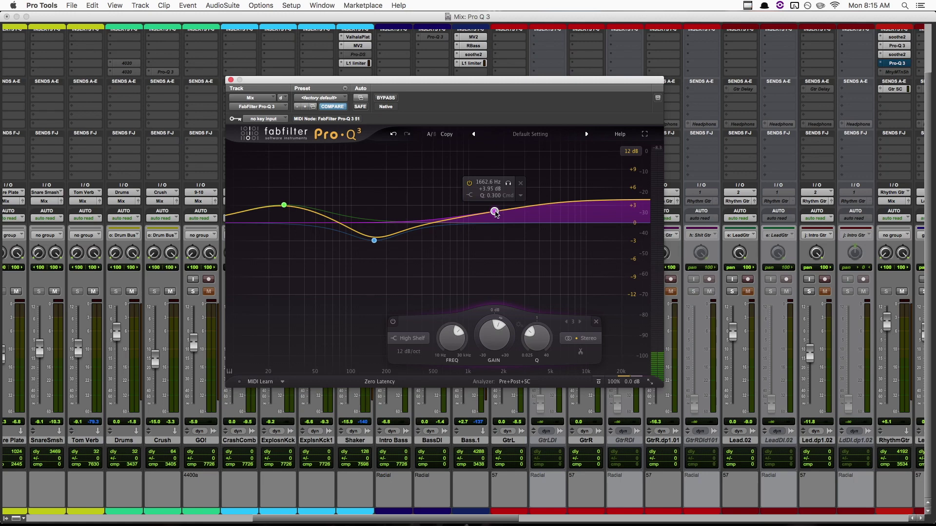
drag(492, 316, 486, 365)
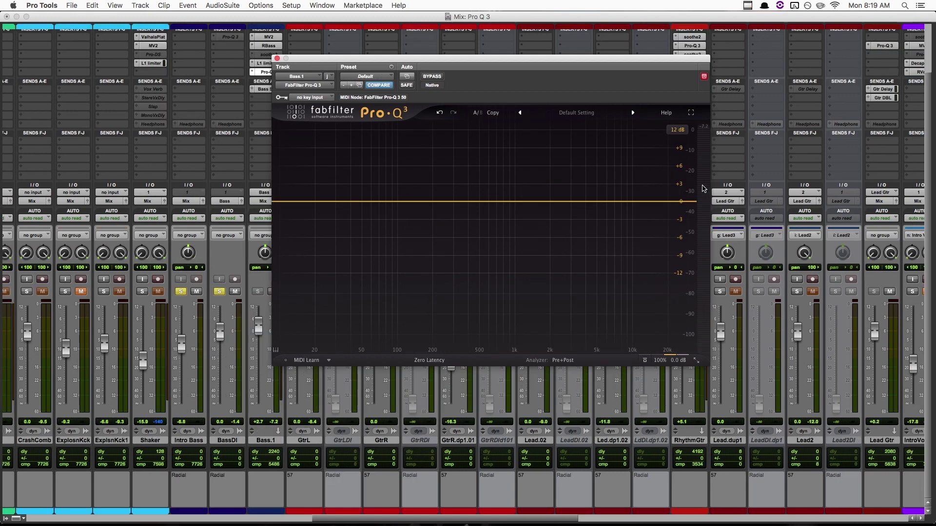
Play Bass.1 to view its spectrum, then overlay KickIn.06 (2) as an analyzer source.
key(space)
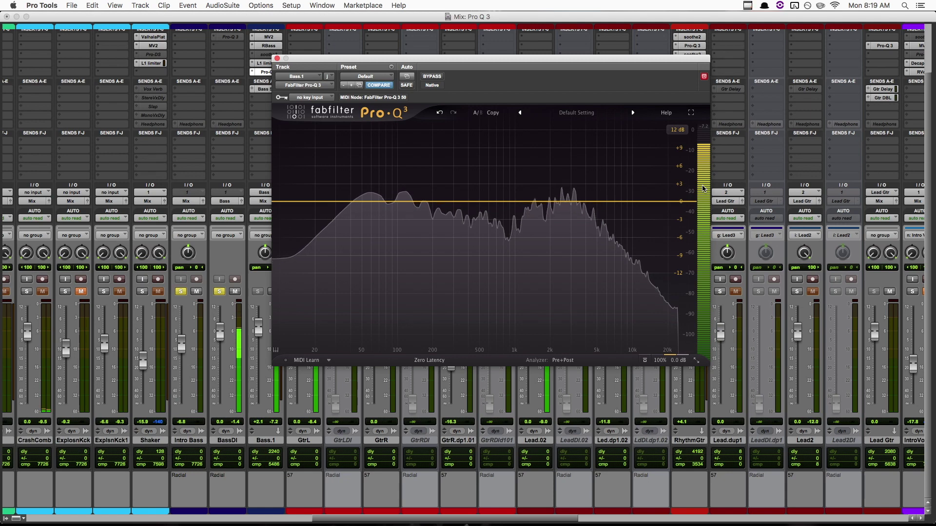
key(space)
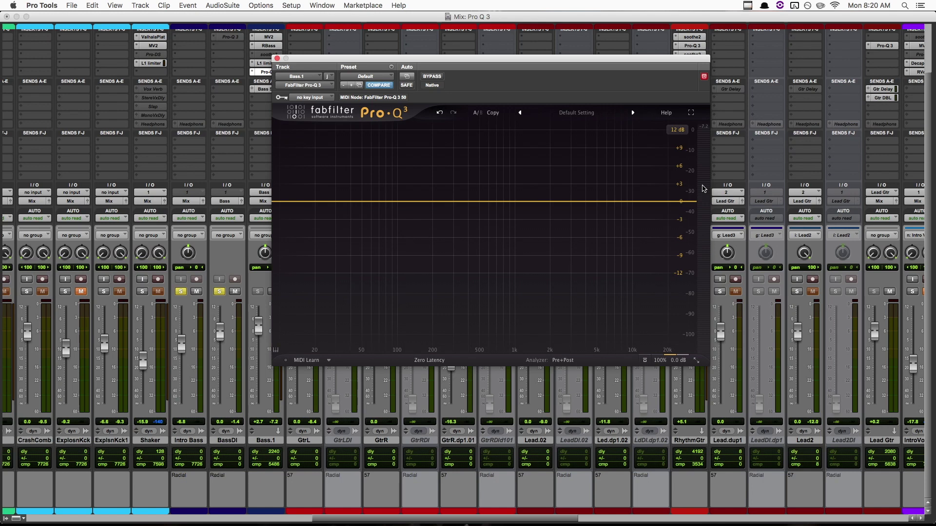
click(562, 361)
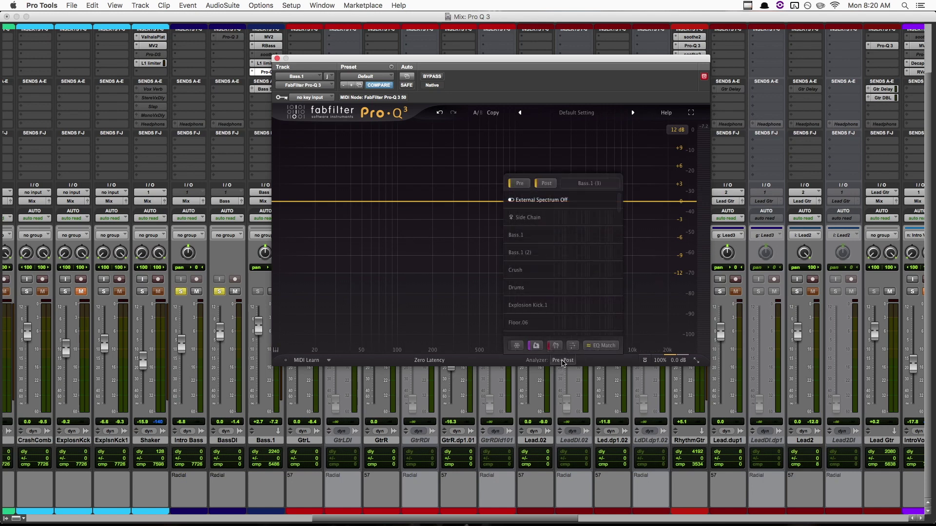
scroll(540, 235, down, 3)
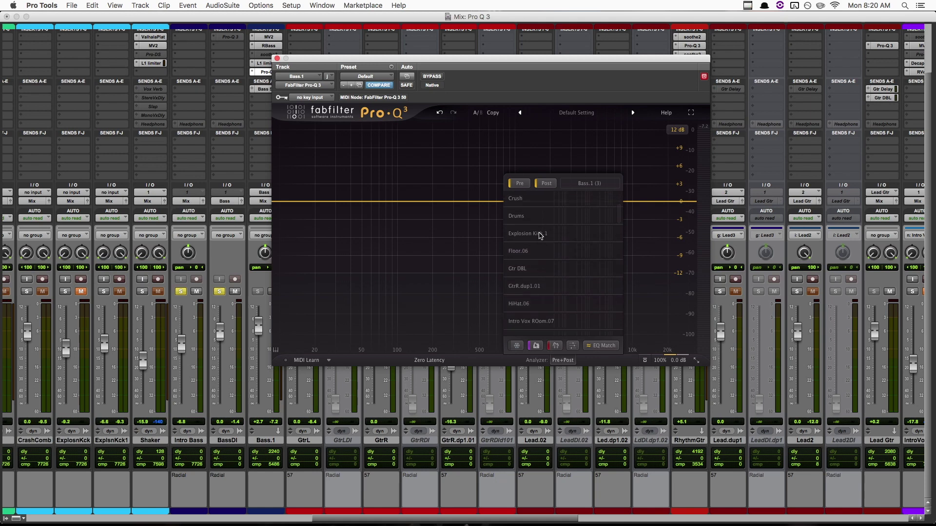
scroll(540, 236, down, 10)
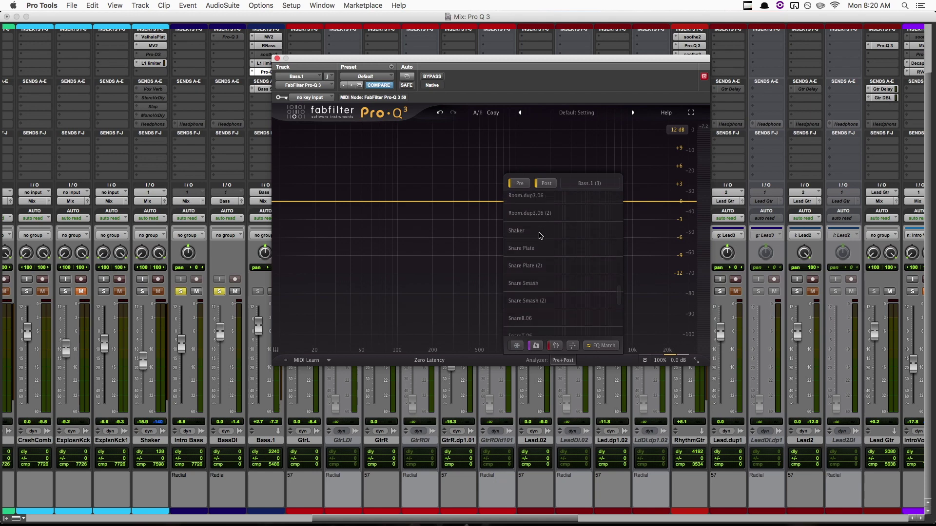
scroll(540, 235, up, 13)
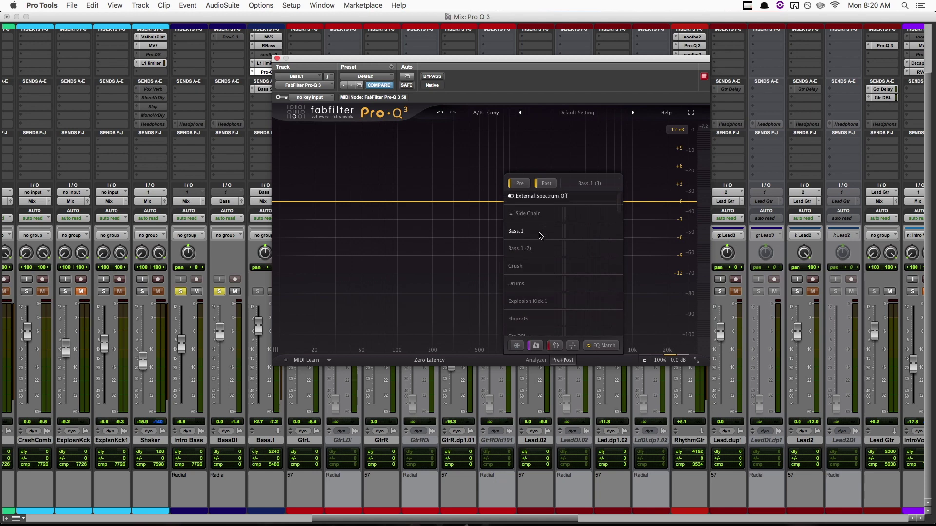
scroll(521, 245, down, 5)
click(521, 290)
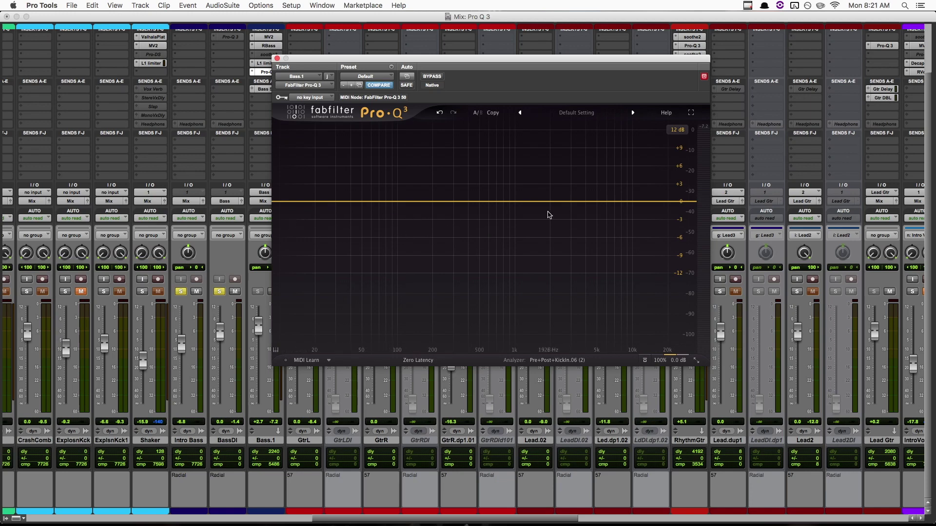
key(space)
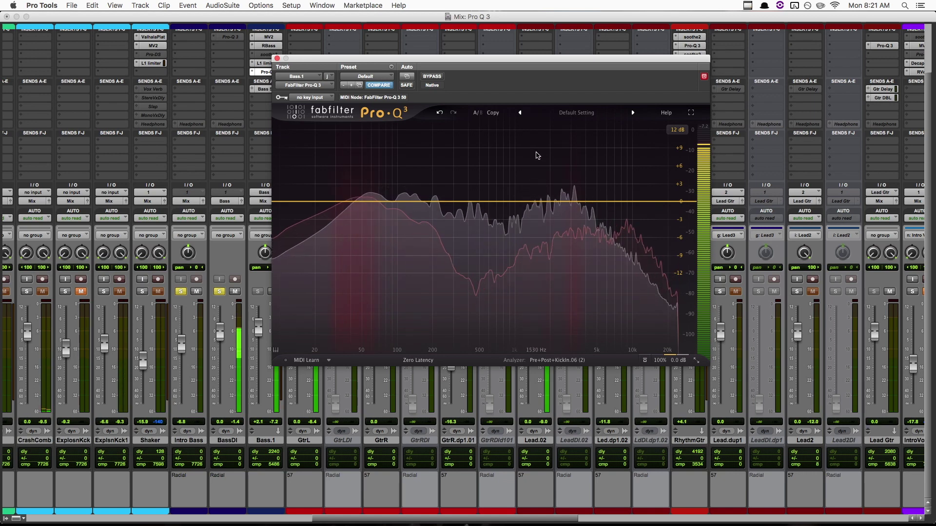
key(space)
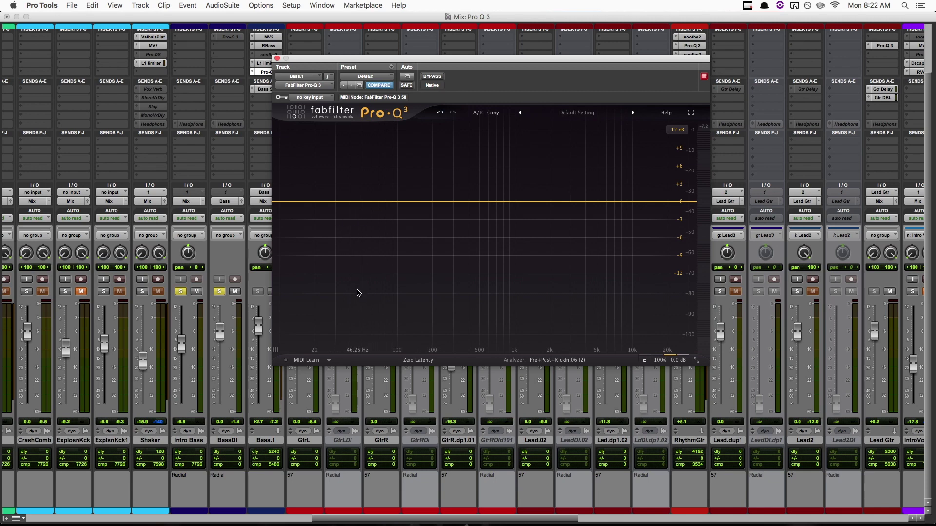
key(space)
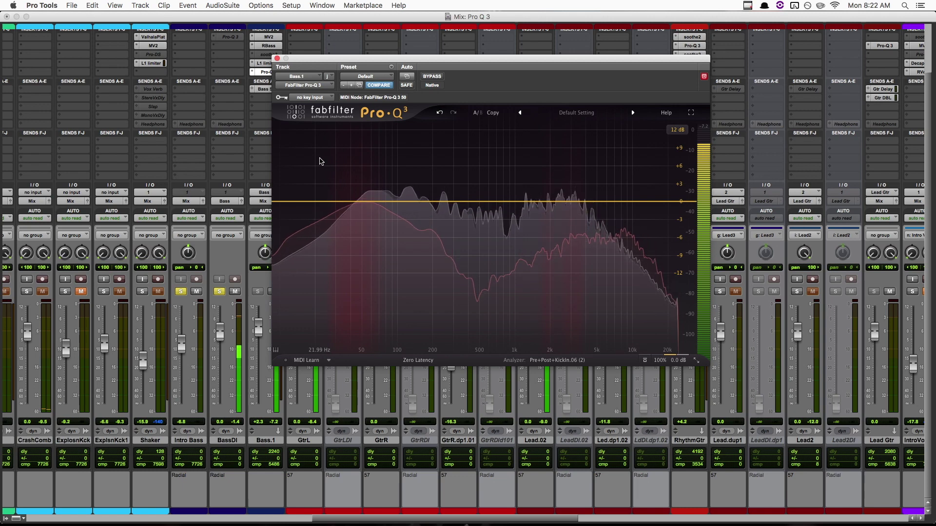
key(space)
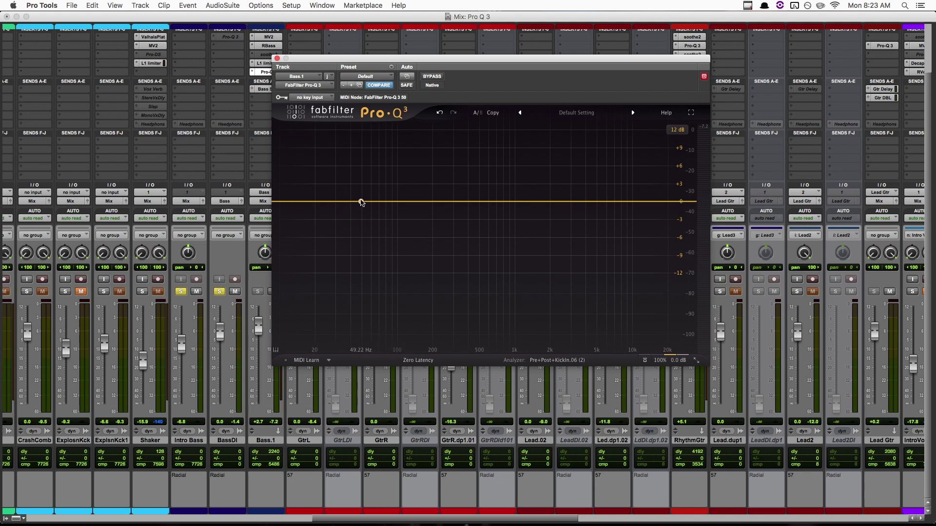
During playback, pull a bell dip on Bass.1 to about 51 Hz at −2.8 dB.
key(space)
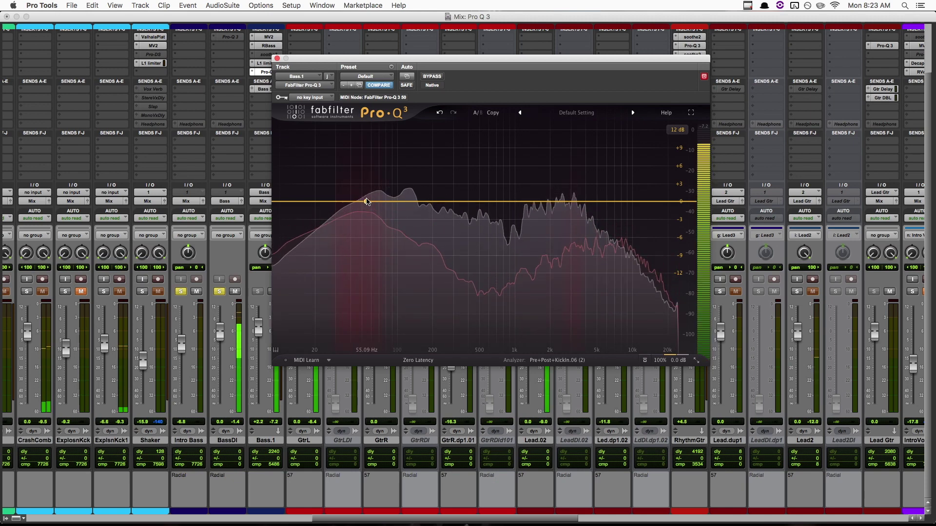
drag(368, 202, 364, 218)
key(space)
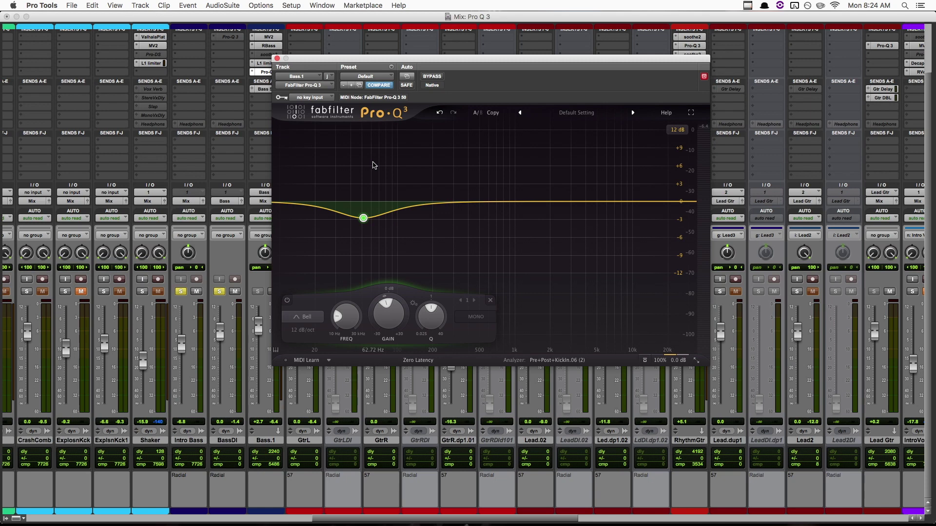
mouse_move(371, 204)
Set Kick SC as the Pro-Q 3 sidechain key input.
scroll(27, 102, left, 10)
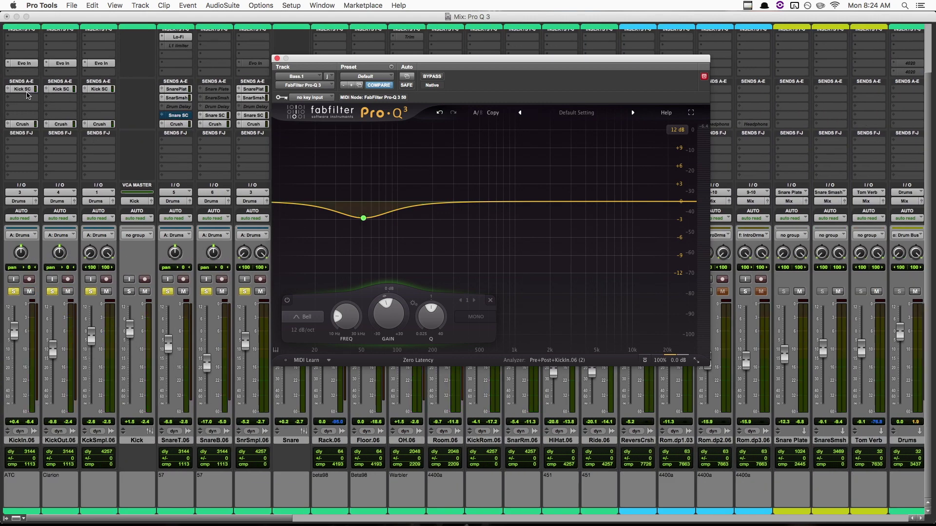
scroll(26, 96, right, 3)
scroll(27, 95, right, 15)
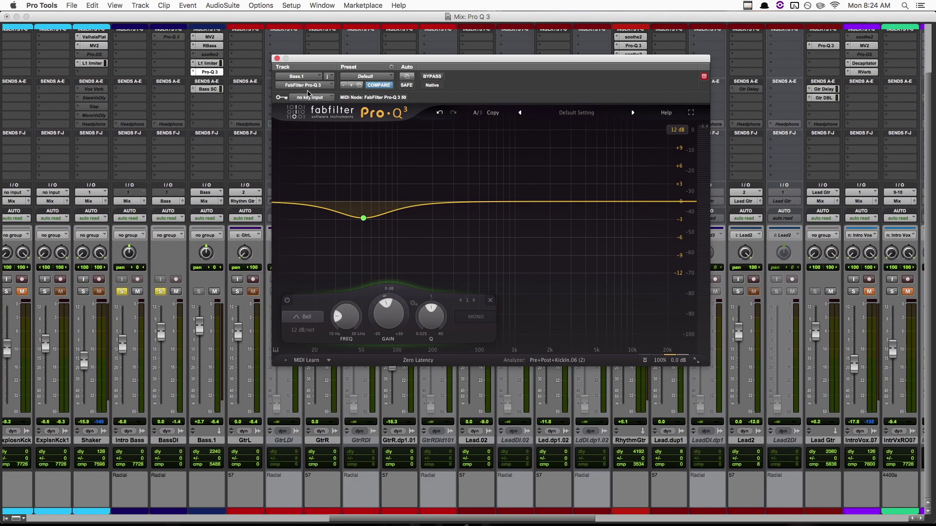
click(318, 100)
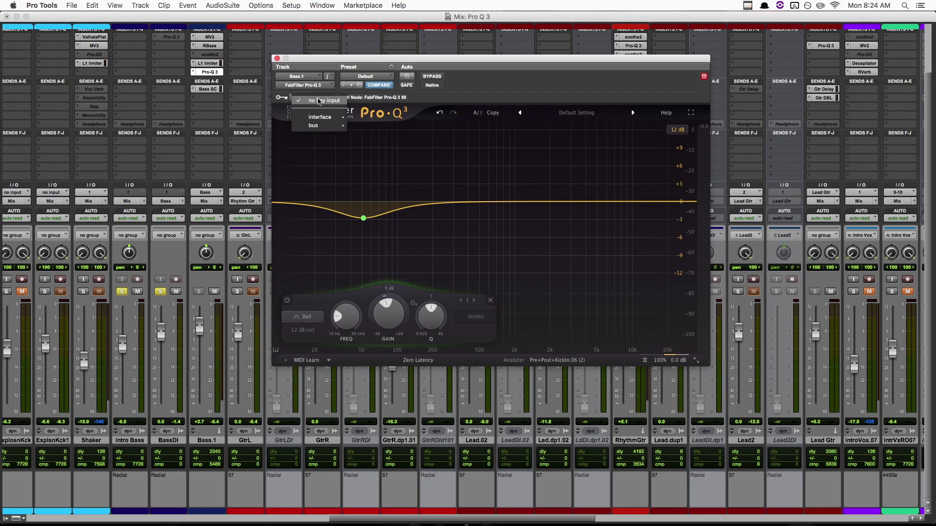
mouse_move(336, 127)
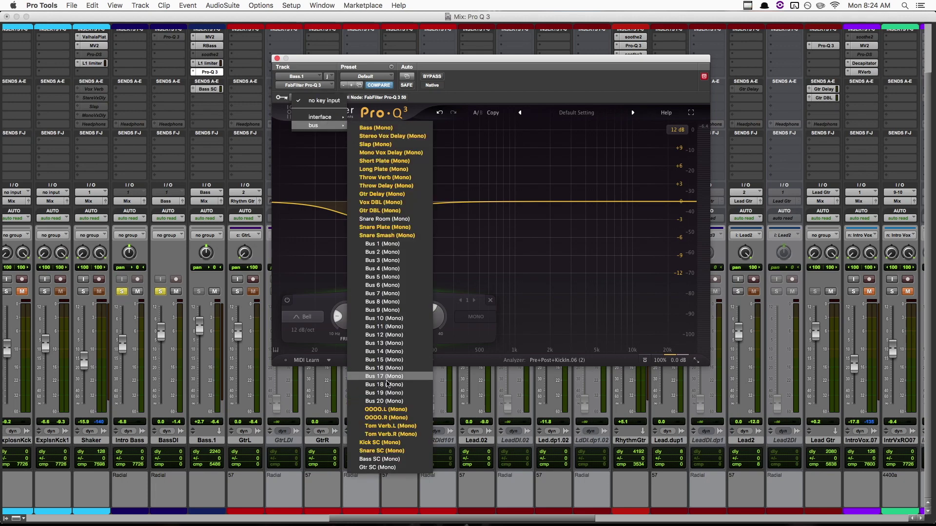
click(389, 444)
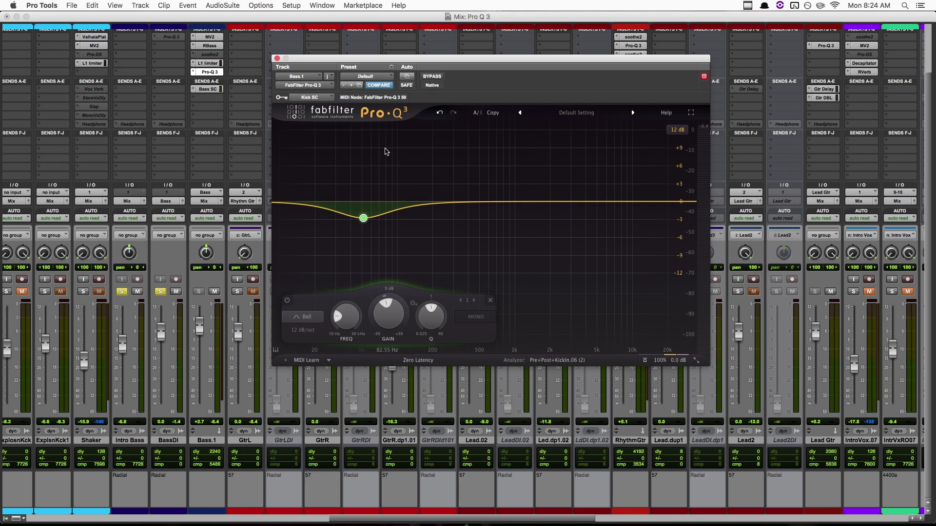
Reset band 1 to 0 dB, make it dip dynamically by -3.65 dB with auto threshold.
mouse_move(388, 316)
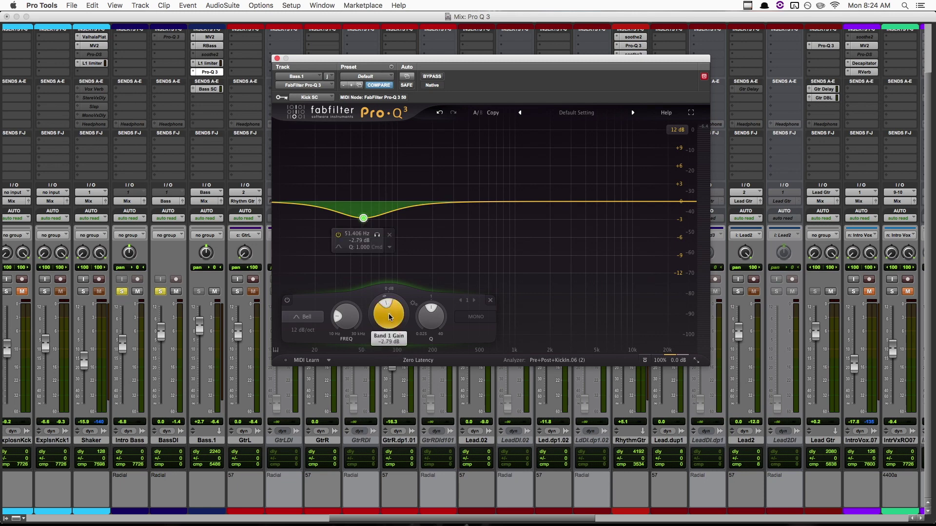
double_click(389, 317)
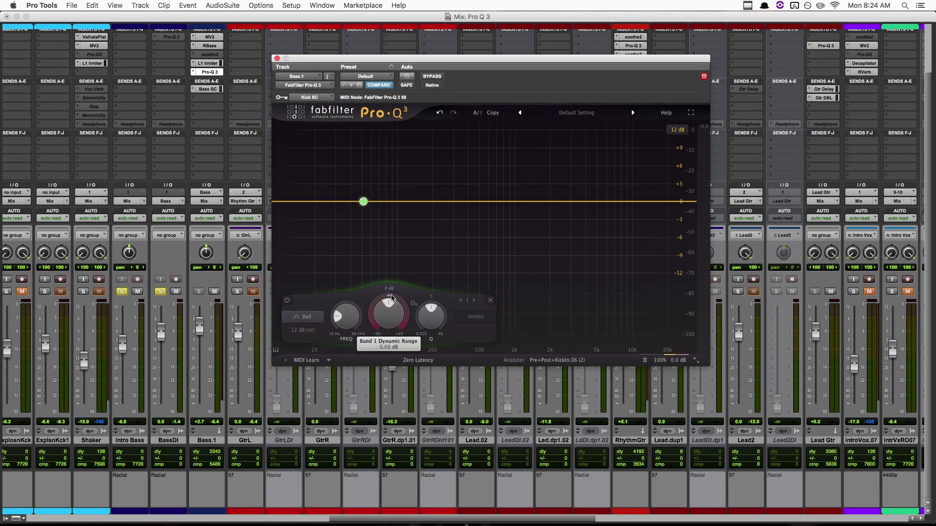
drag(390, 298, 388, 335)
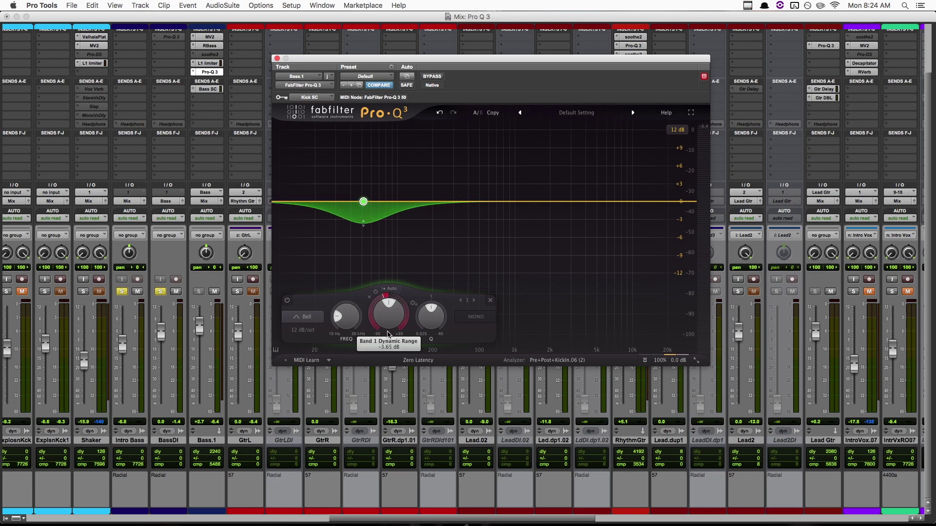
click(392, 290)
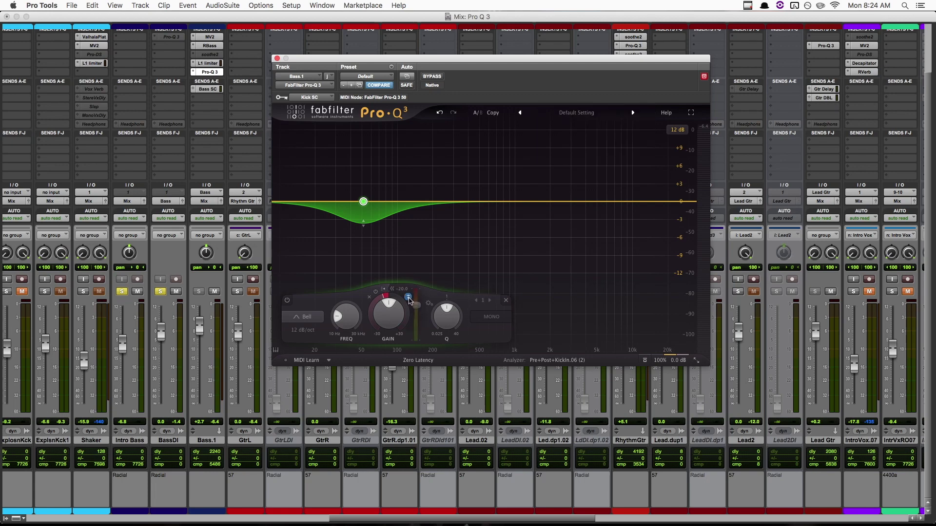
mouse_move(365, 205)
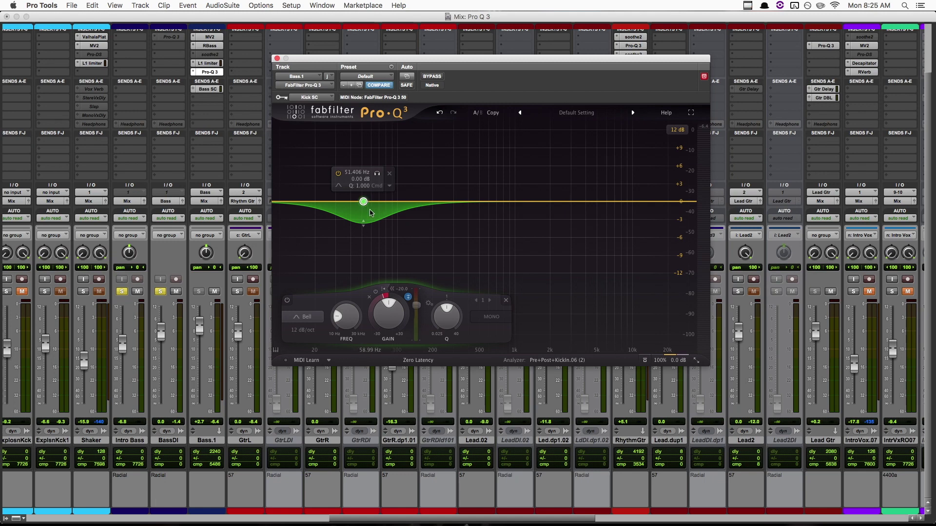
While the bass plays, deepen band 1's dynamic range to about -5.68 dB.
key(space)
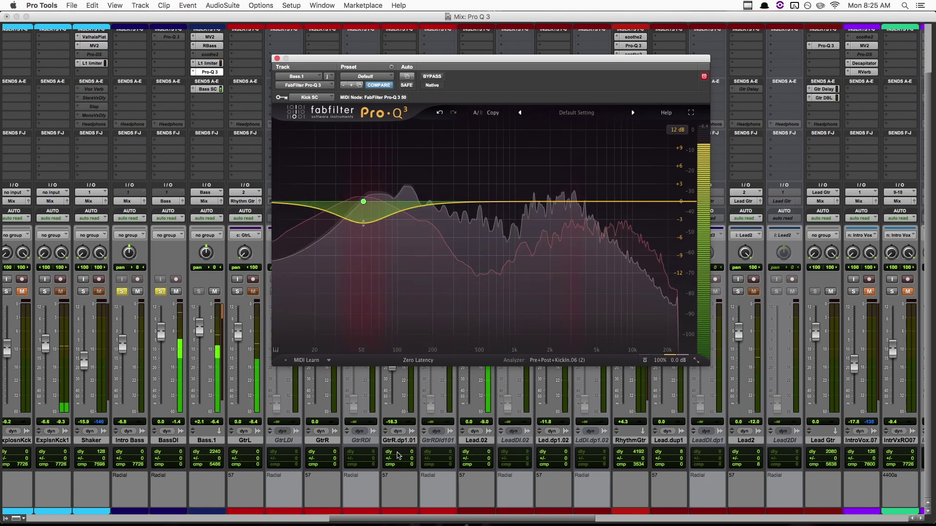
mouse_move(387, 310)
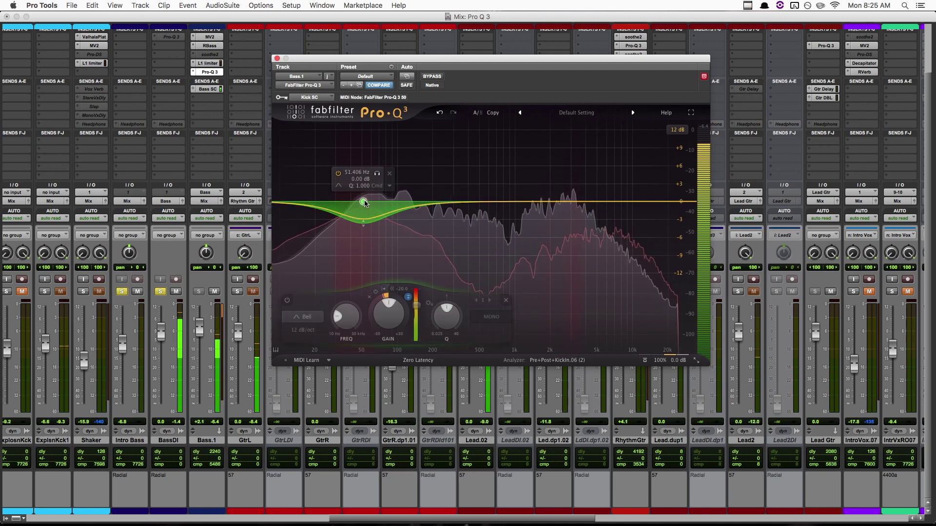
mouse_move(387, 308)
mouse_down()
mouse_move(384, 294)
mouse_move(418, 301)
mouse_up()
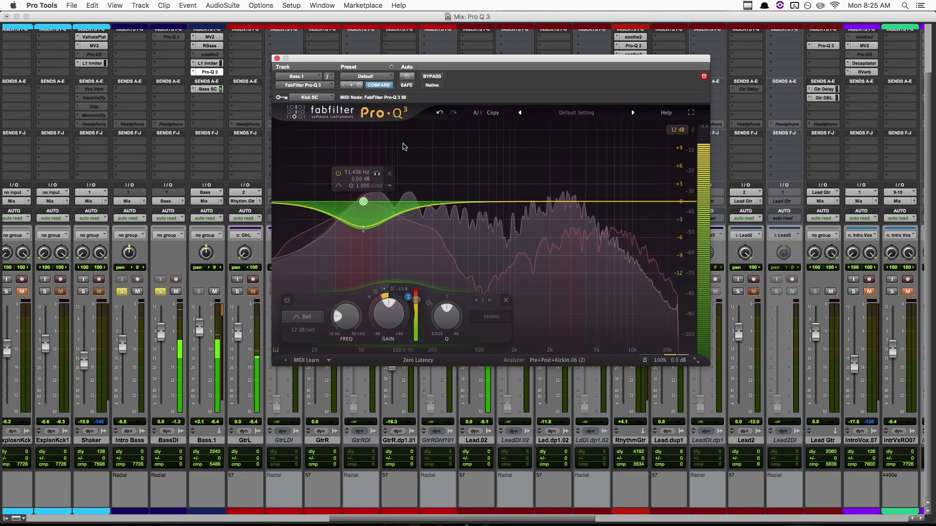
key(space)
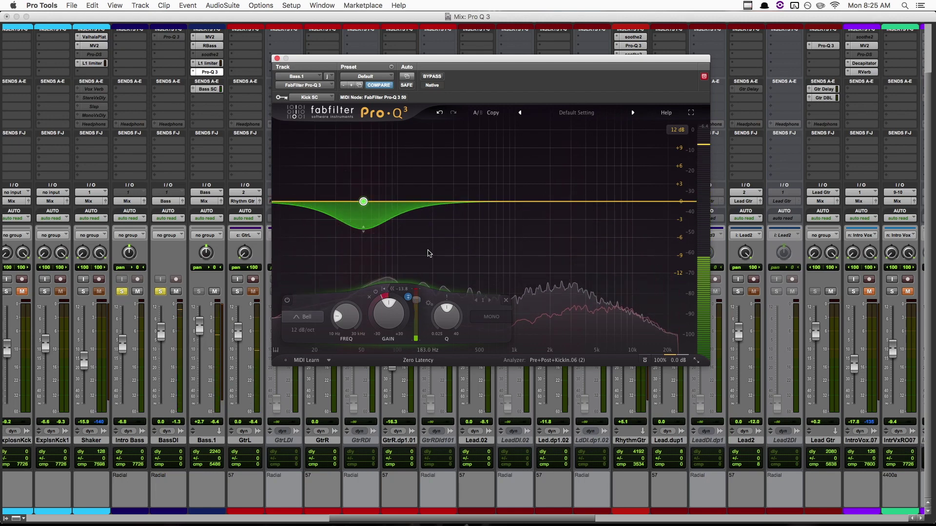
mouse_move(417, 302)
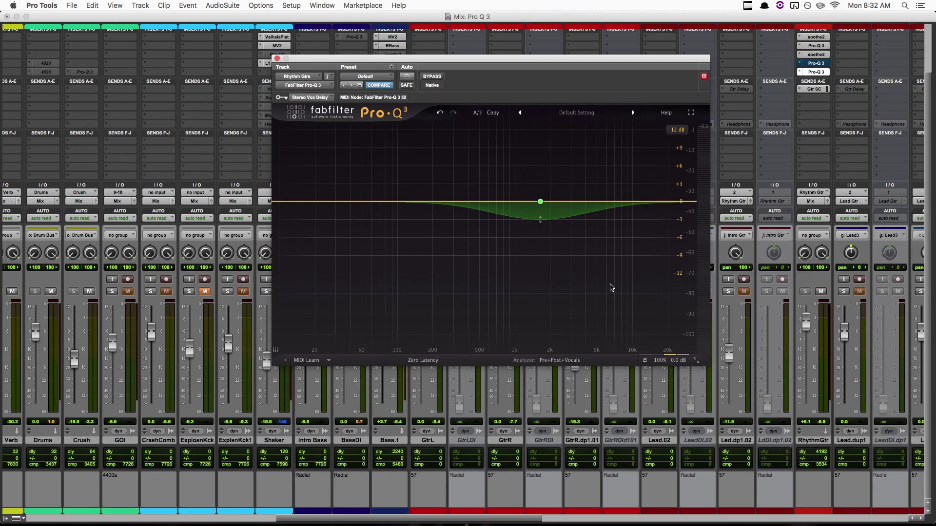
click(503, 322)
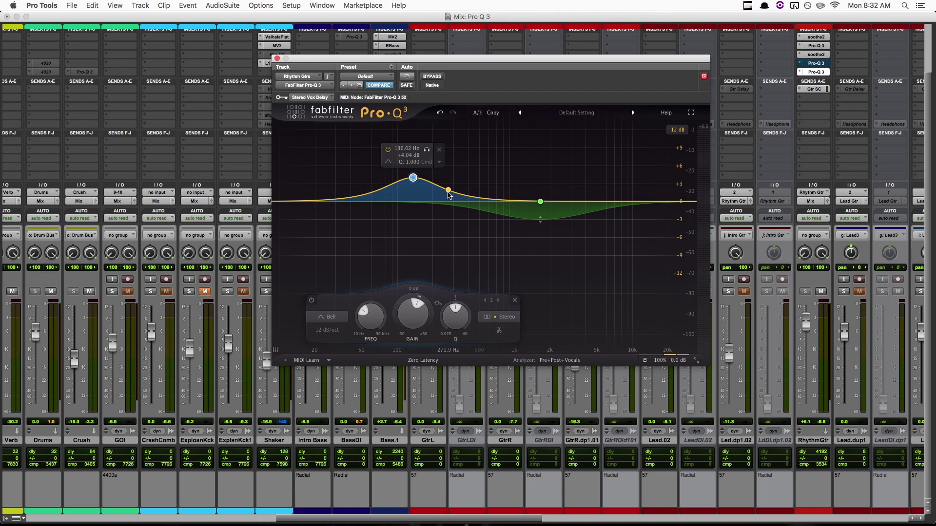
drag(413, 178, 411, 184)
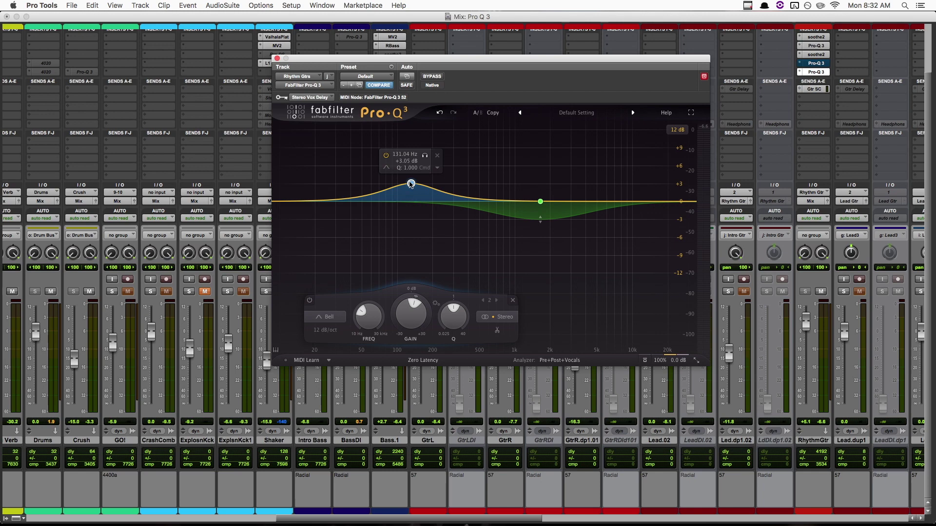
drag(411, 184, 409, 224)
scroll(409, 224, up, 10)
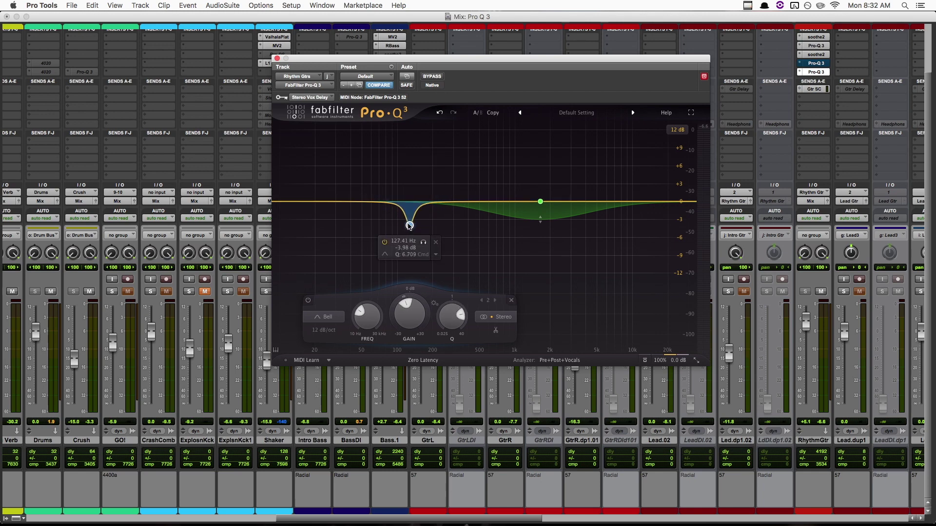
drag(410, 225, 408, 247)
click(503, 317)
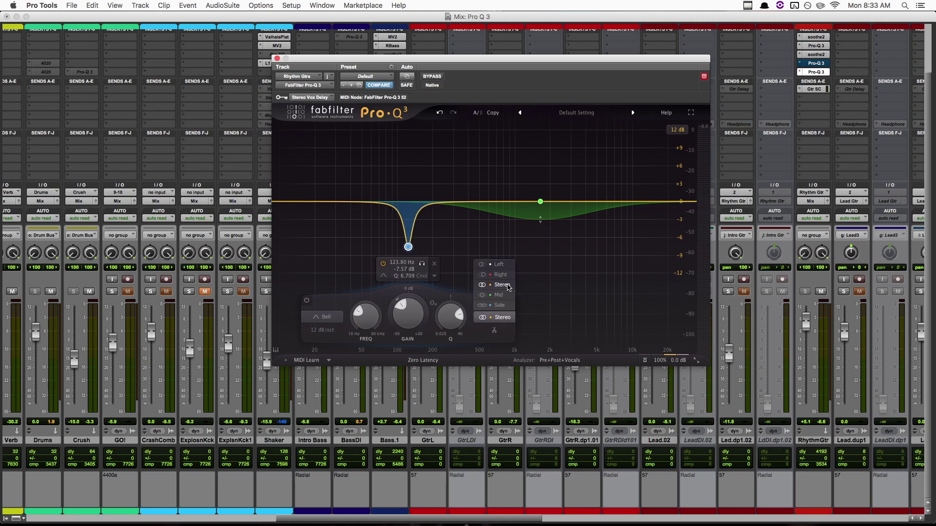
click(505, 264)
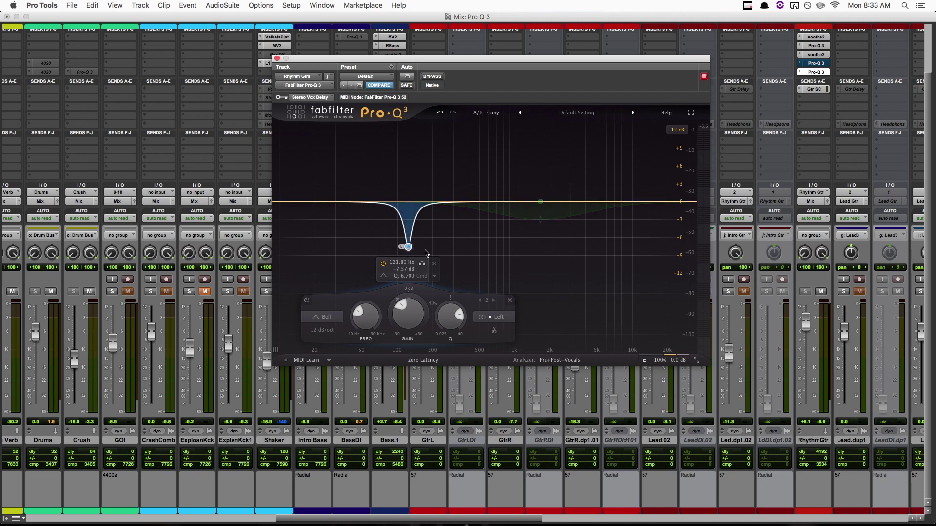
key(Delete)
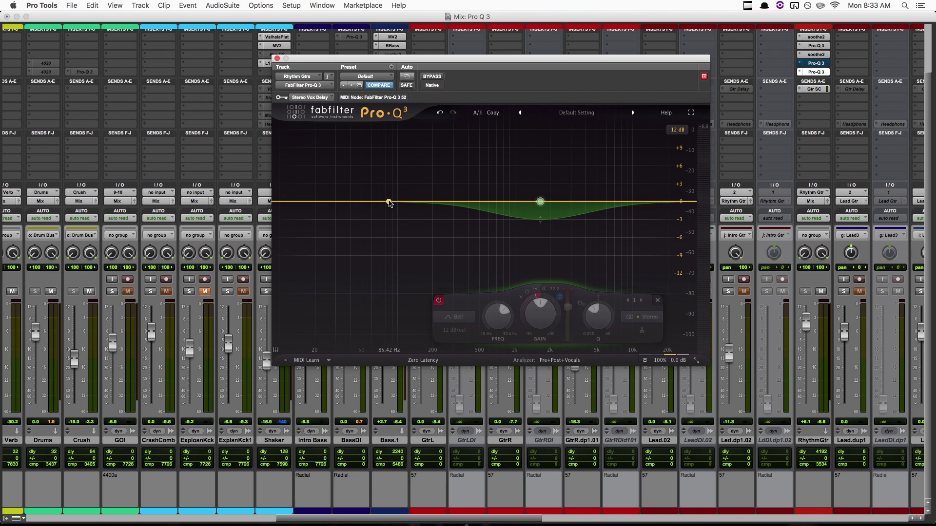
Add boost bands near 47 Hz and 114 Hz, placed on the Left and Right channels.
drag(390, 203, 359, 173)
drag(418, 197, 407, 174)
click(358, 173)
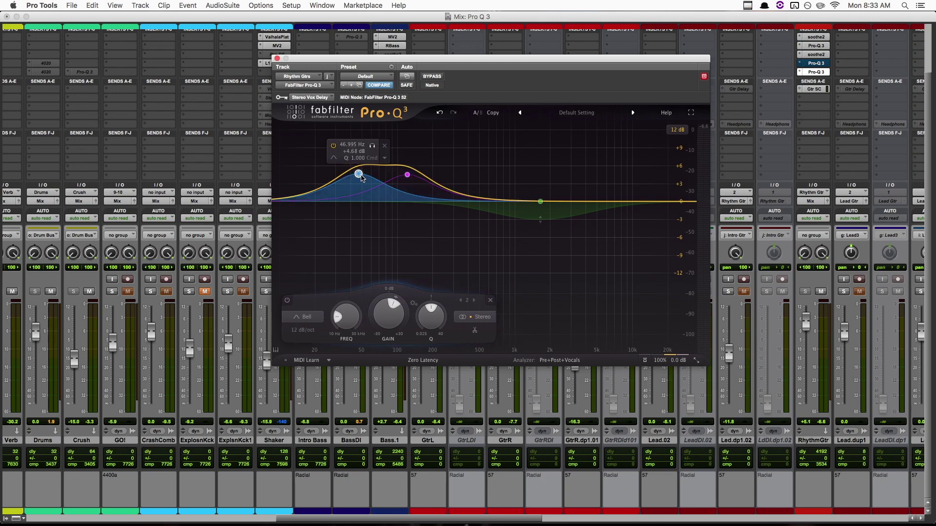
click(485, 321)
click(480, 267)
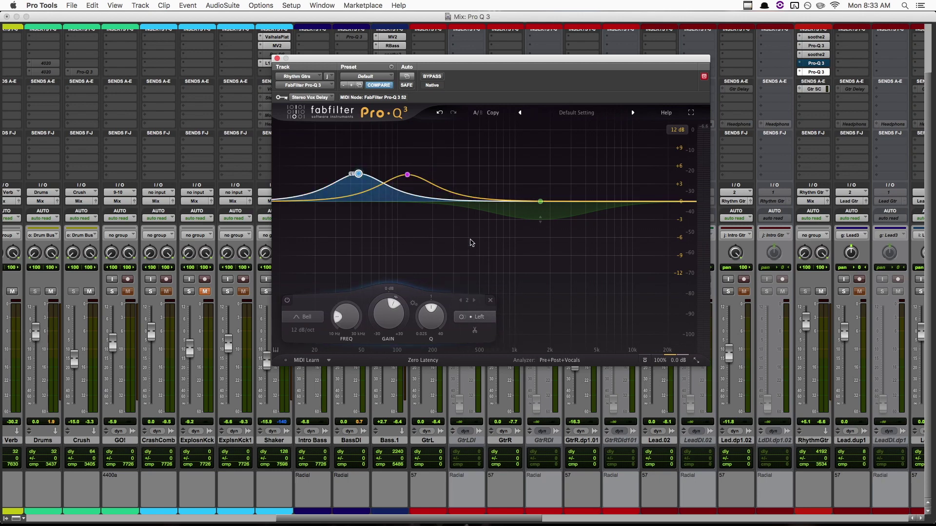
click(408, 176)
click(493, 317)
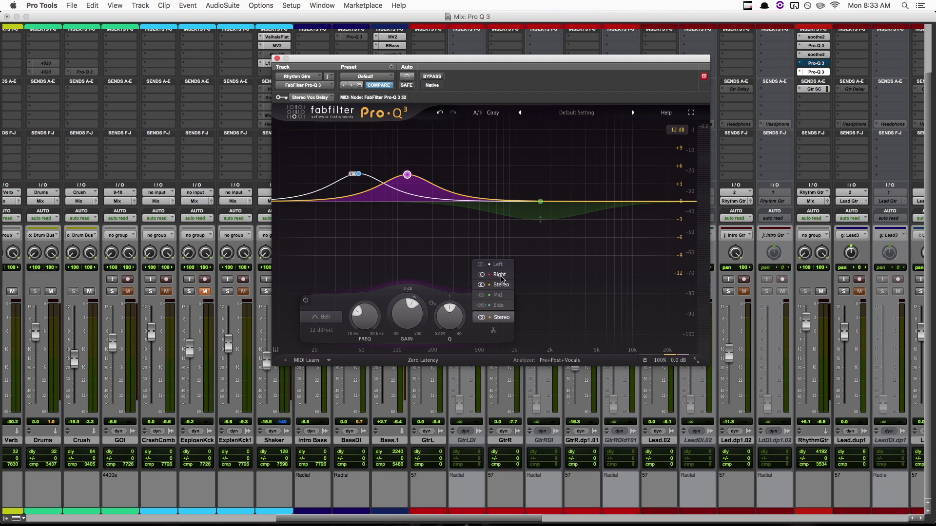
click(499, 274)
Add opposing-channel cuts near 42 Hz and 147 Hz, then shift all bands up in frequency.
click(368, 248)
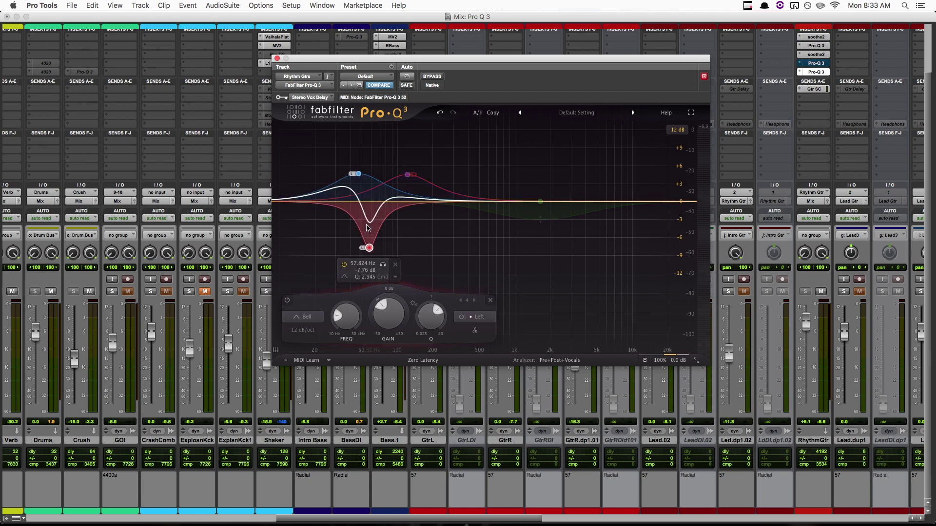
drag(368, 247, 351, 240)
scroll(351, 240, down, 3)
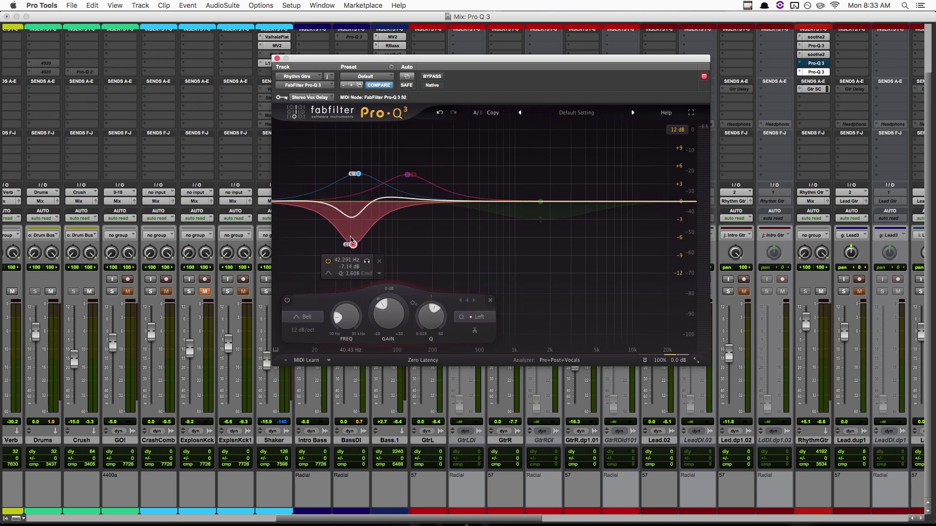
scroll(351, 240, down, 1)
click(475, 316)
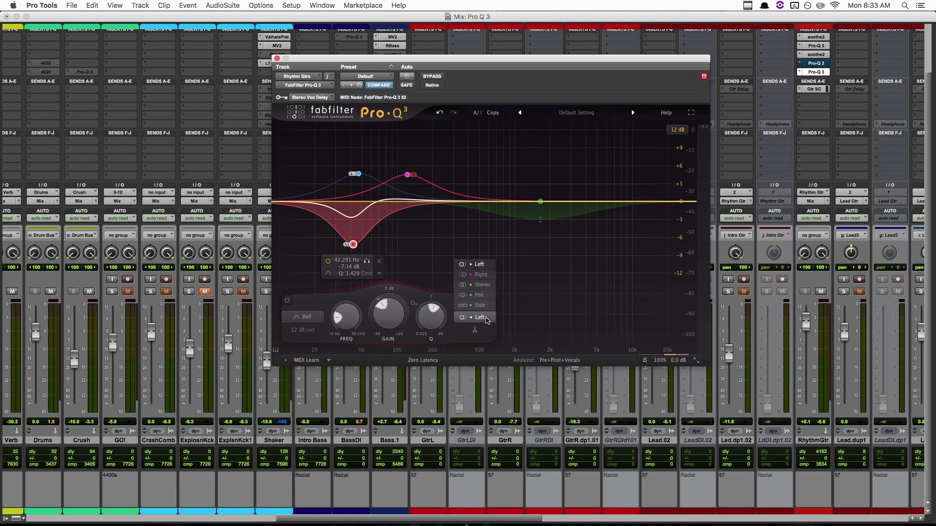
click(481, 274)
drag(417, 184, 417, 229)
scroll(417, 246, down, 4)
click(505, 318)
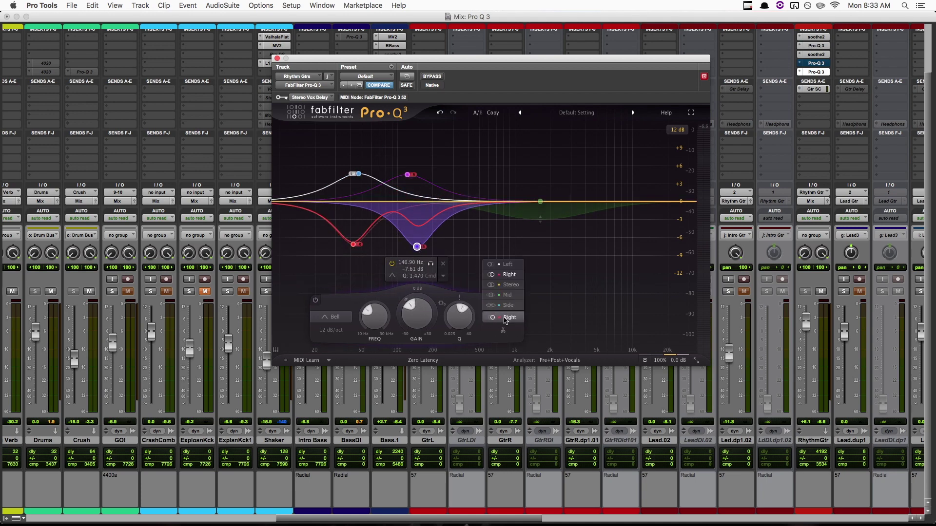
key(super+a)
drag(374, 316, 358, 282)
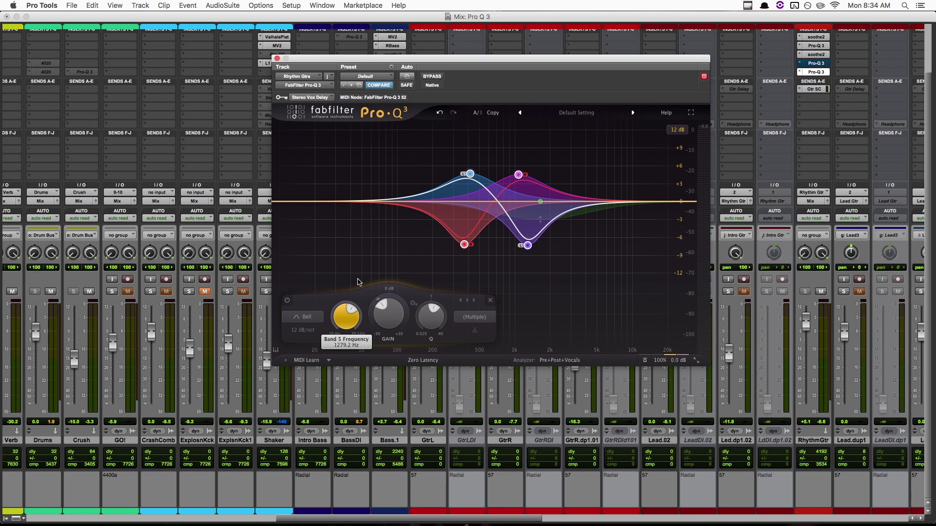
Delete the selected left/right bands and switch the green 1644 Hz band to Mid.
key(Delete)
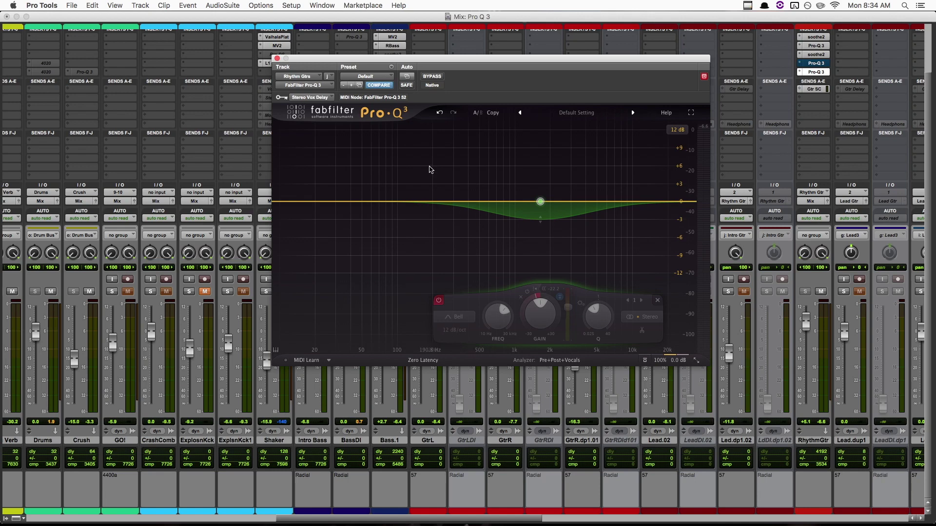
mouse_move(601, 179)
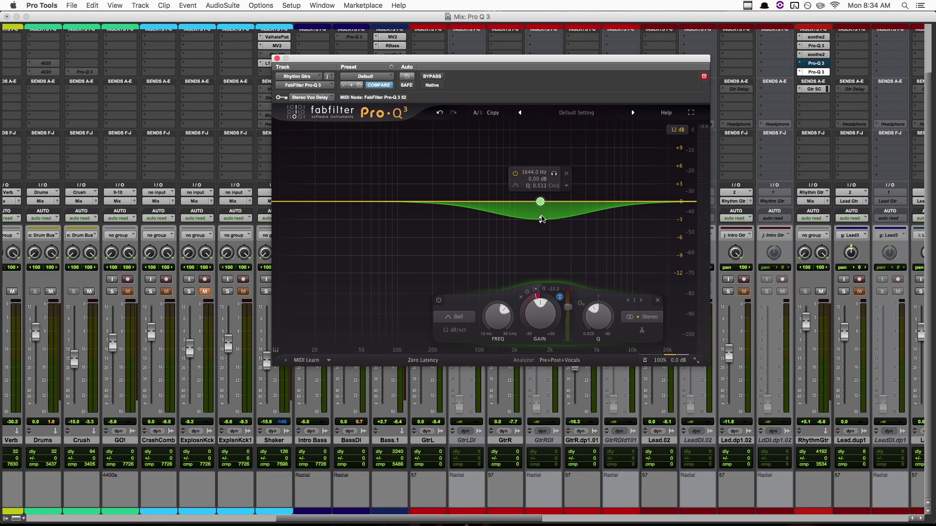
click(646, 318)
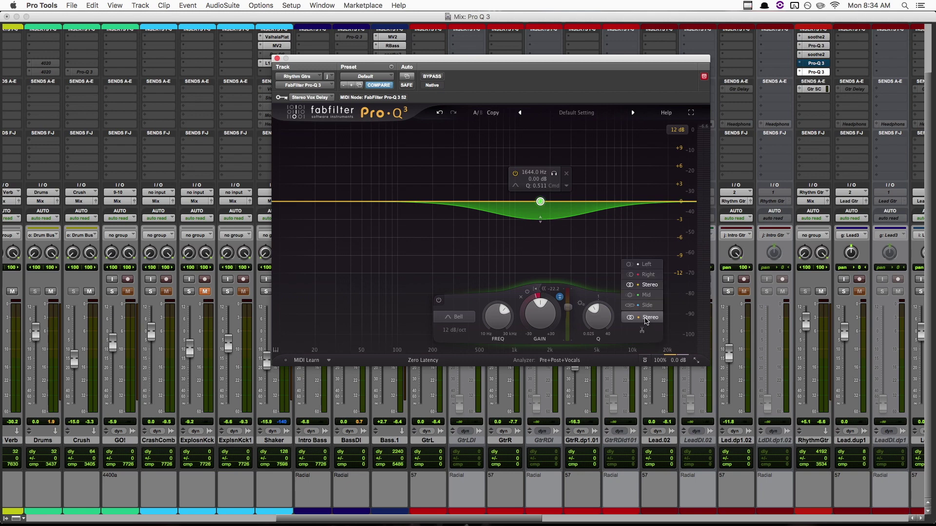
click(650, 295)
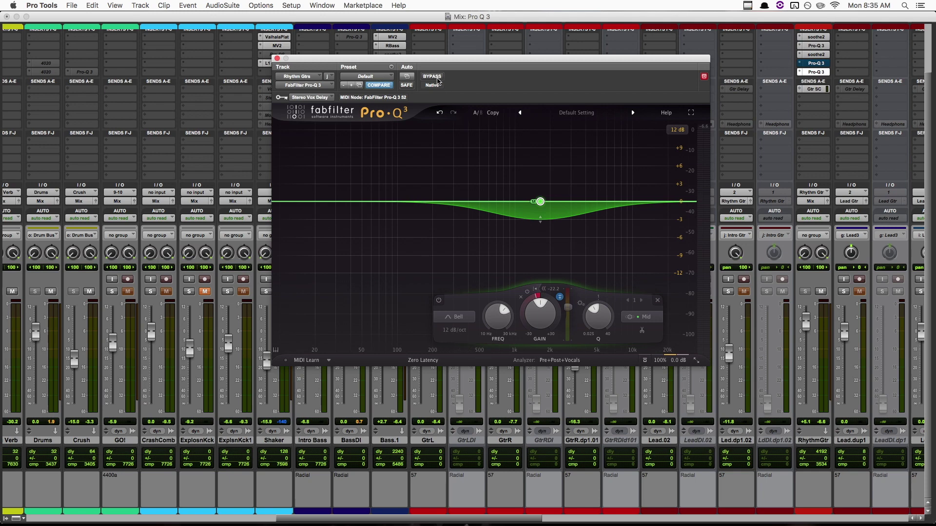
key(space)
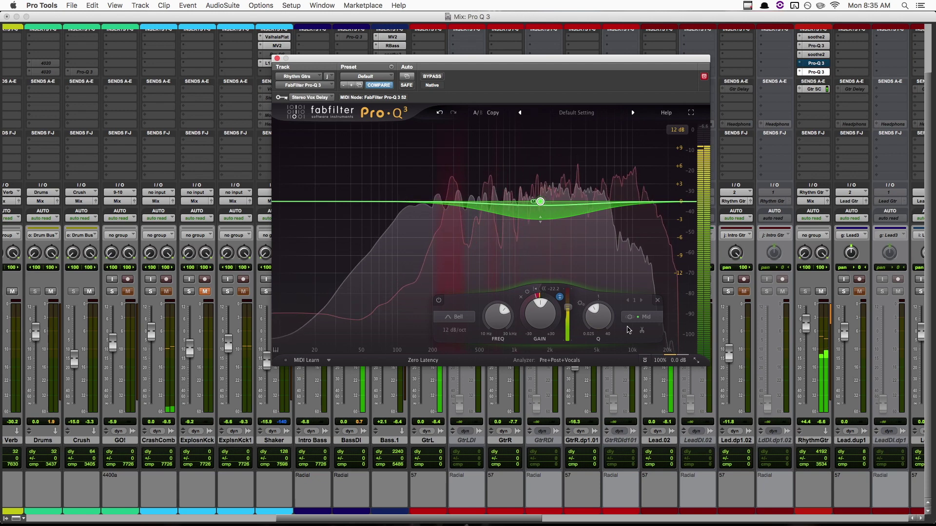
click(432, 76)
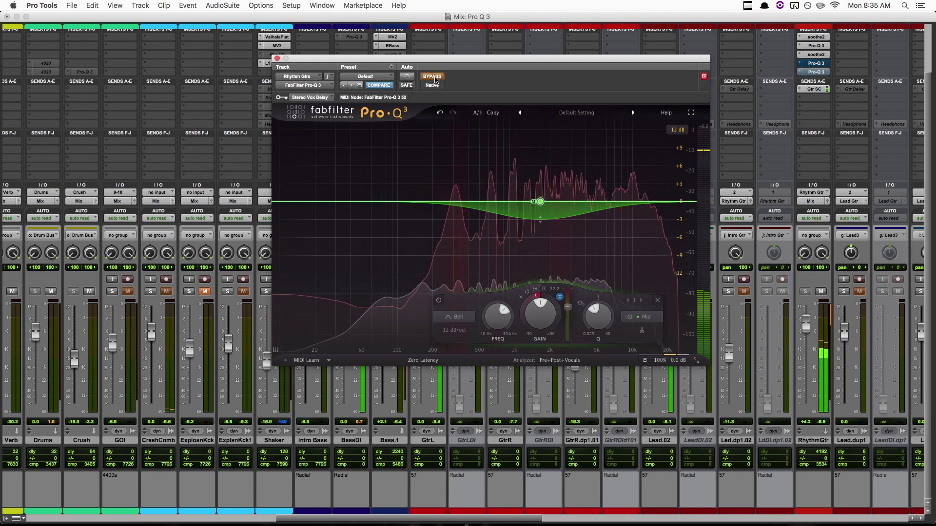
click(433, 78)
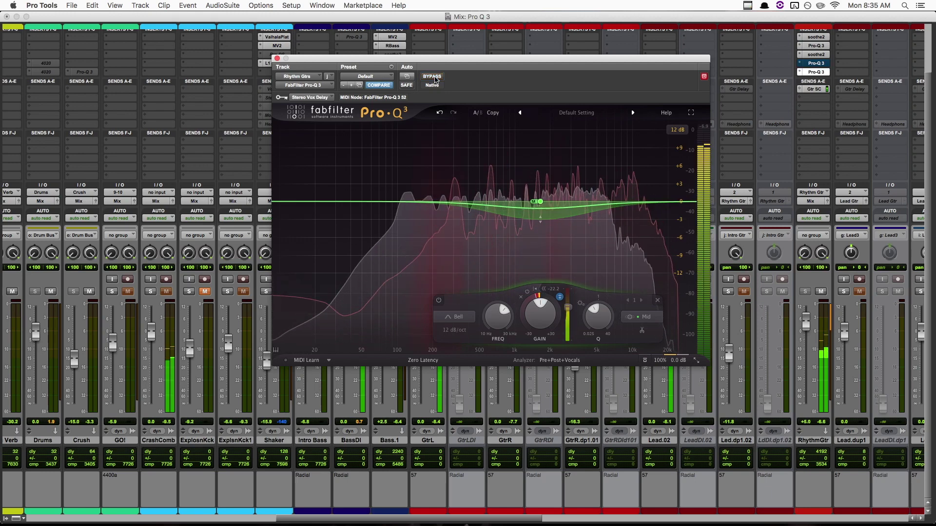
click(434, 77)
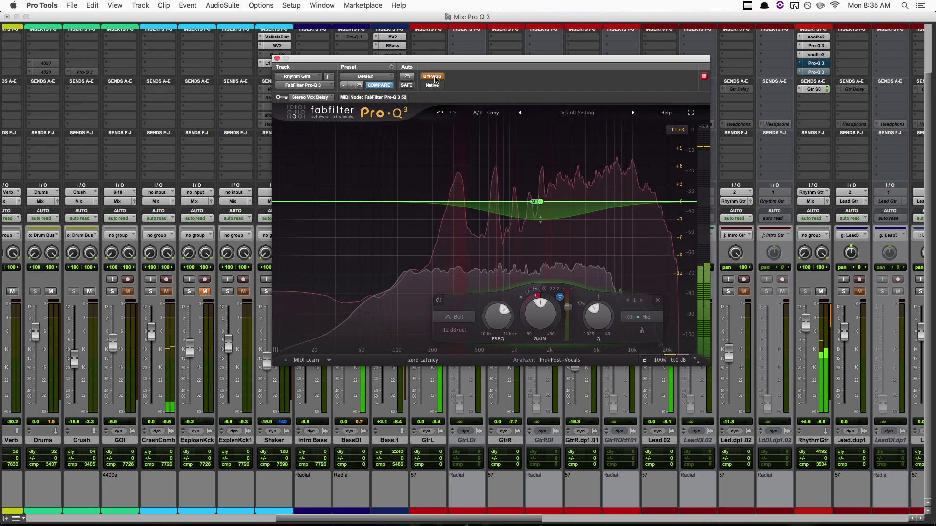
click(433, 77)
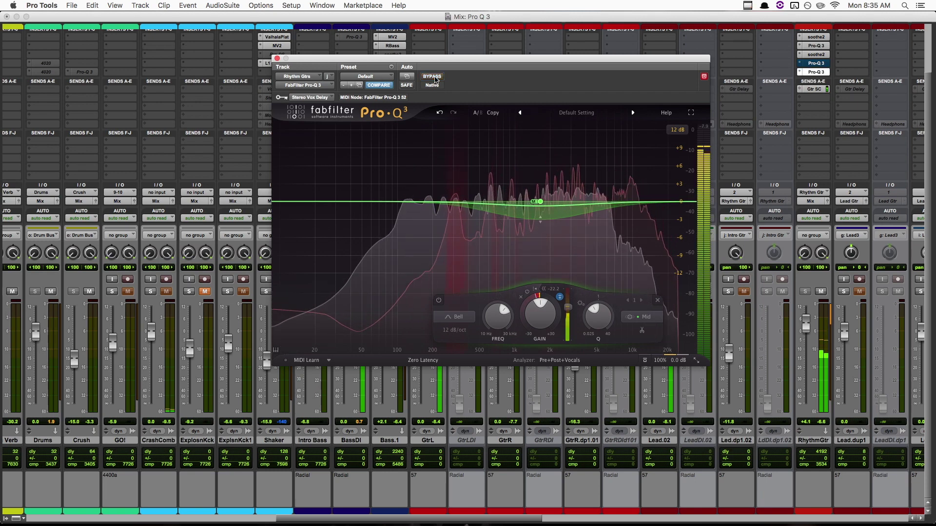
key(space)
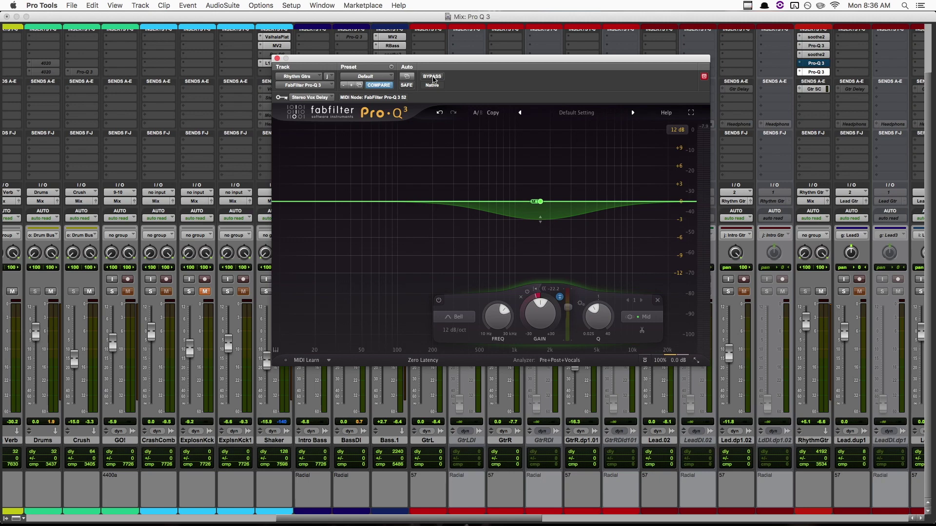
mouse_move(541, 203)
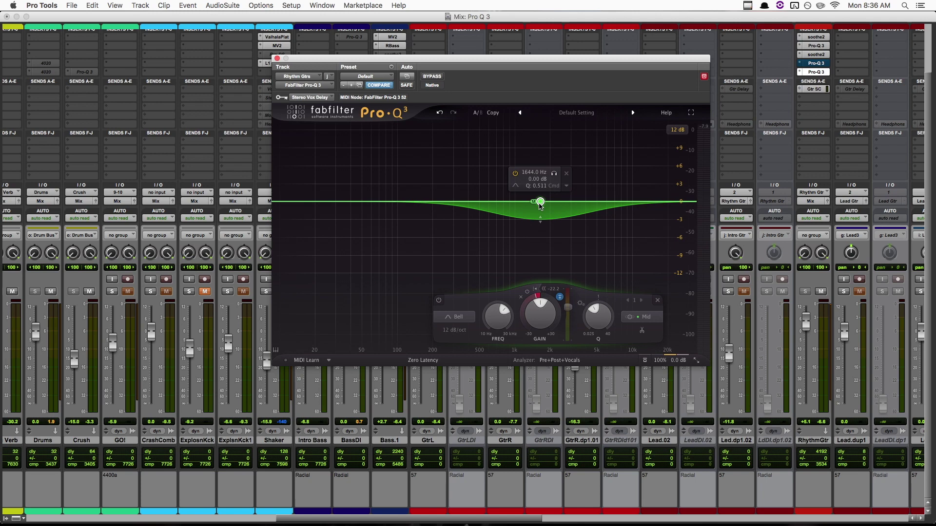
mouse_move(541, 308)
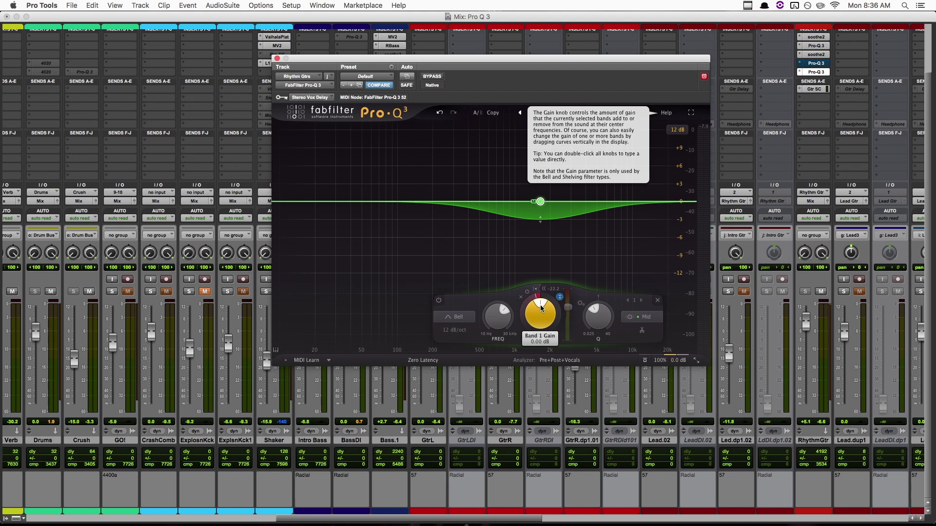
Delete the dynamic mid band, then play and stop Rhythm Gtrs to view its spectrum.
scroll(522, 119, right, 3)
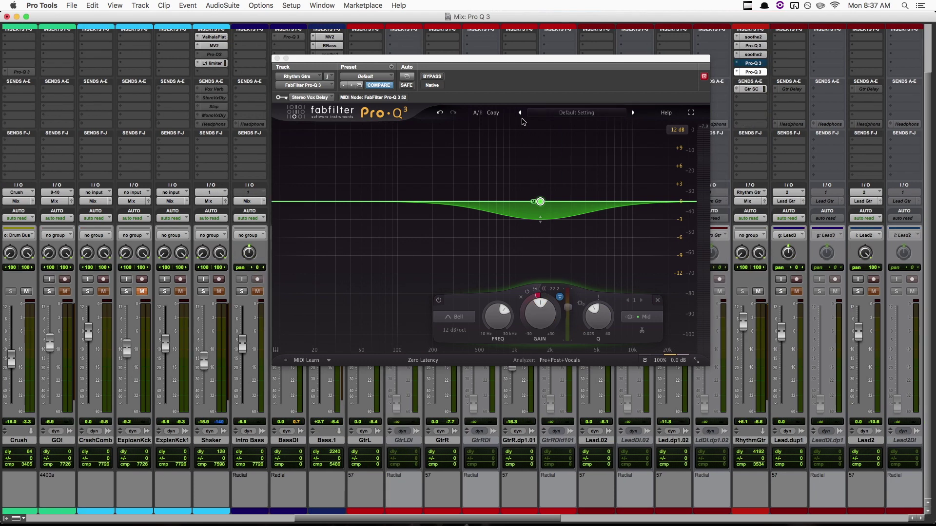
click(656, 297)
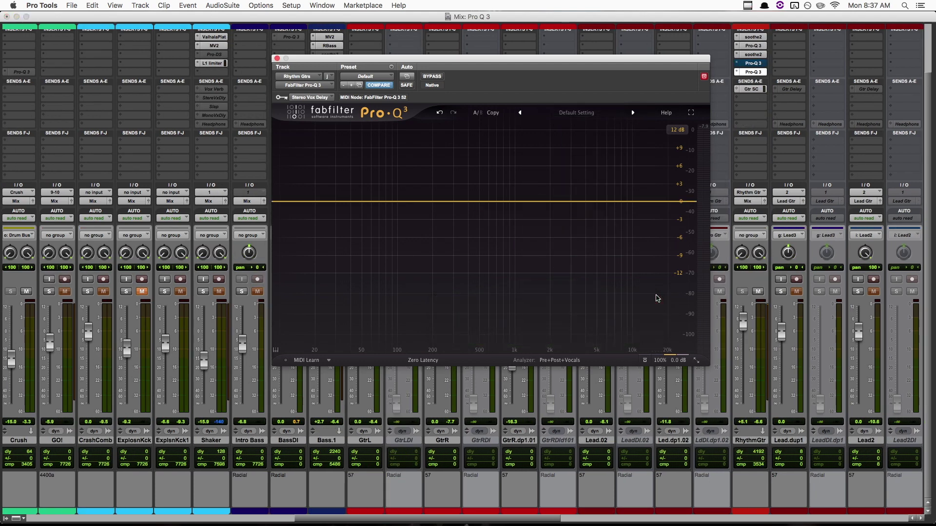
scroll(776, 58, right, 1)
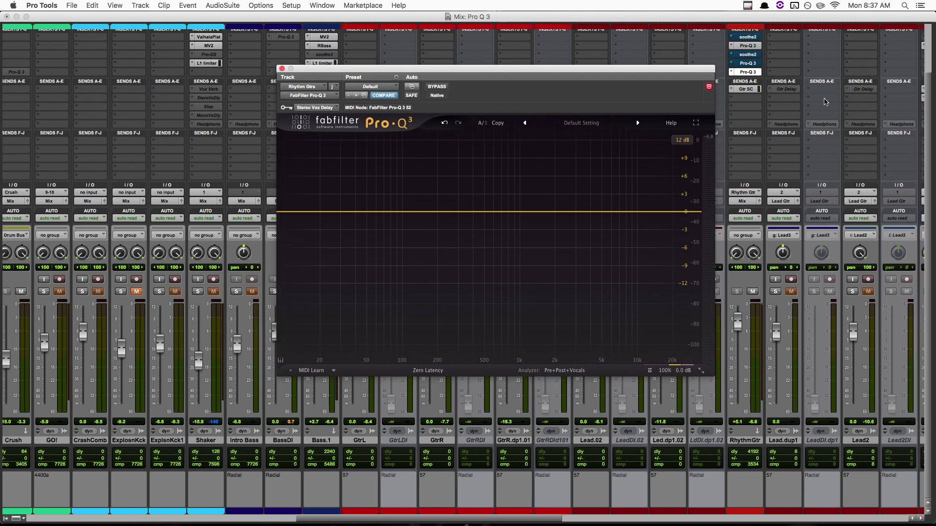
scroll(750, 61, left, 1)
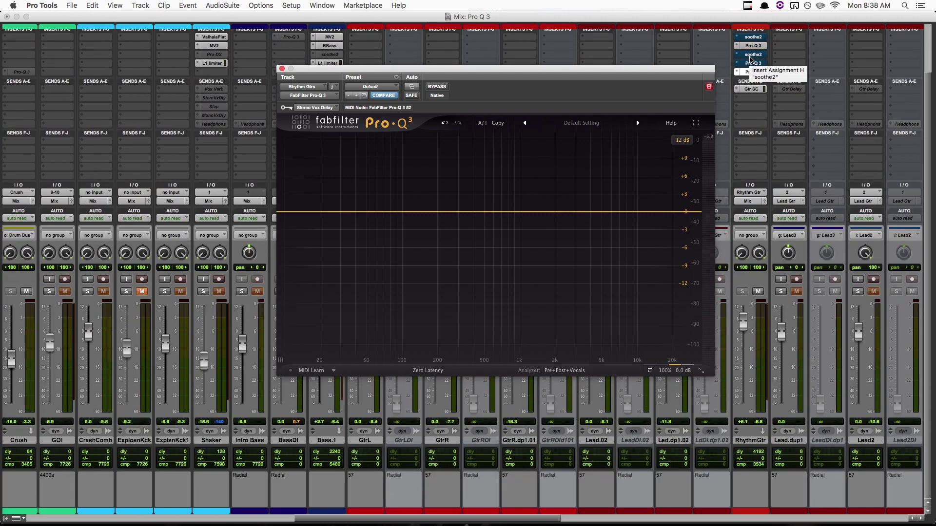
key(space)
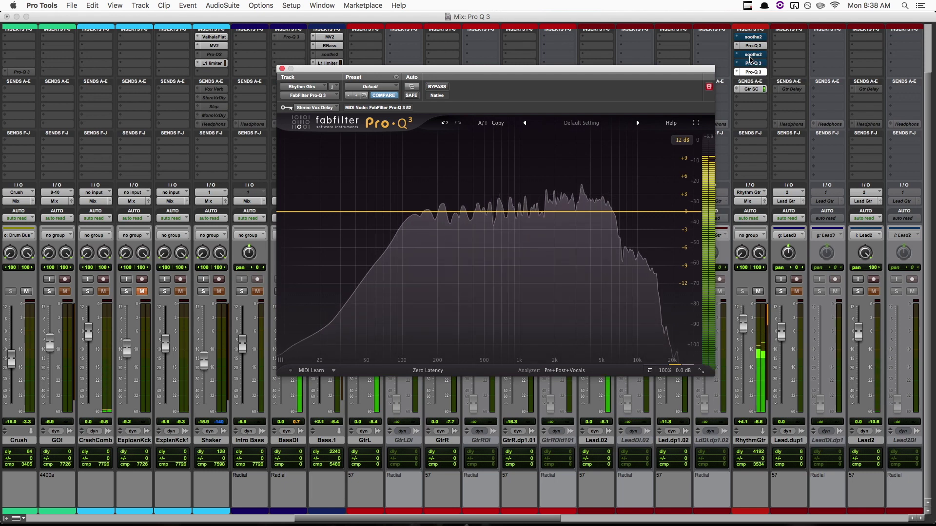
key(space)
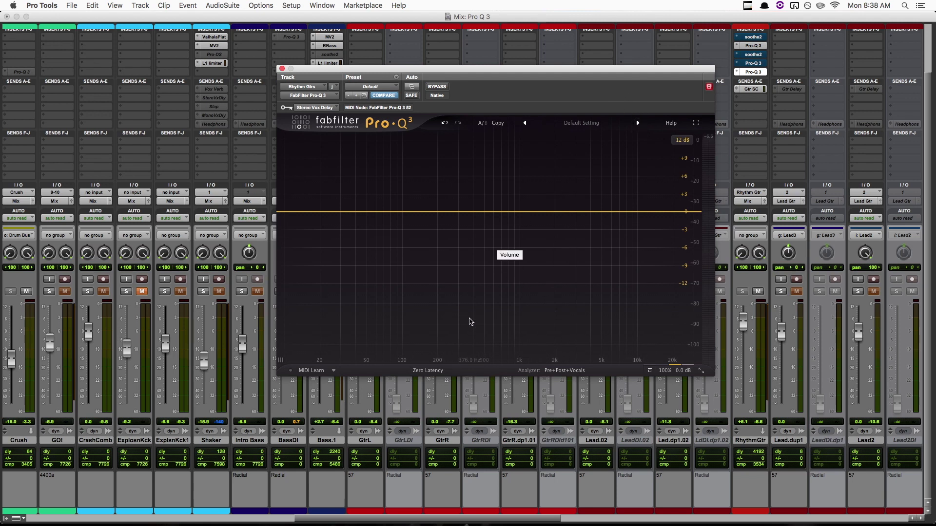
Freeze the guitar spectrum and Spectrum Grab the 3.4 kHz and 2 kHz peaks into notches.
key(space)
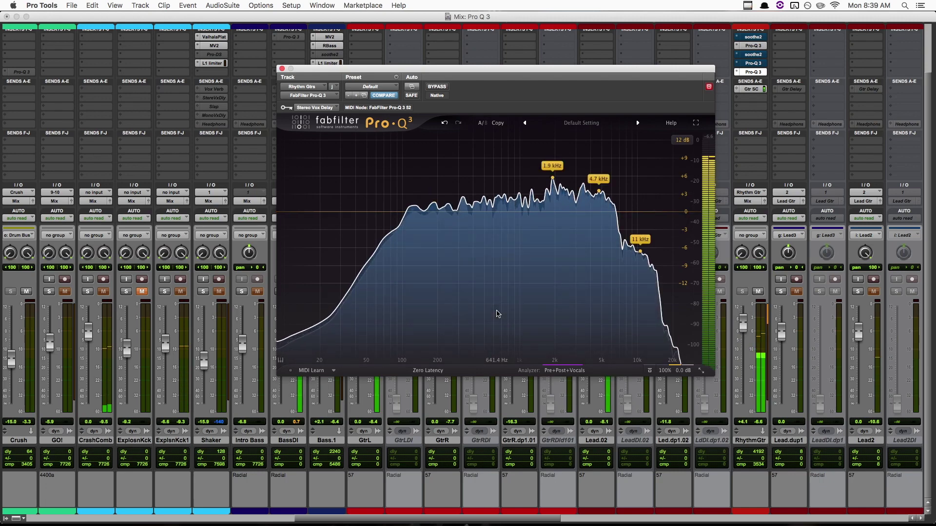
key(space)
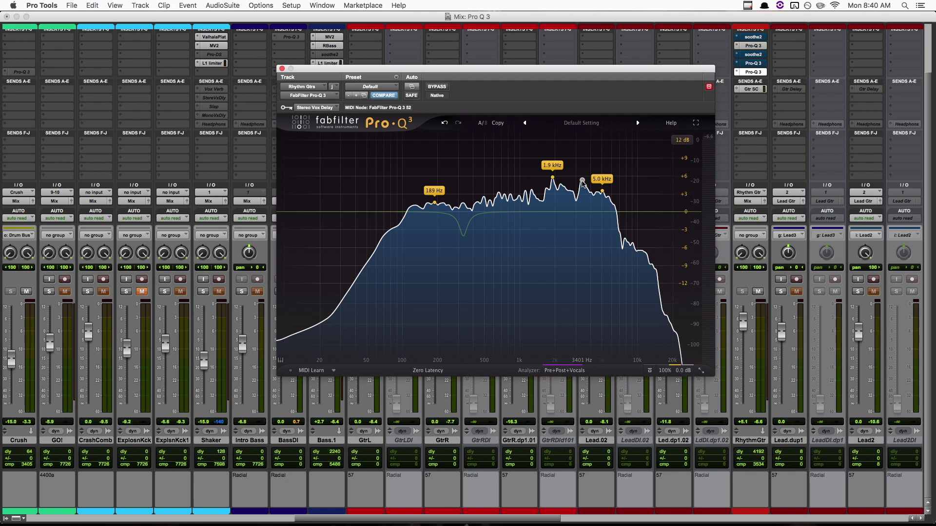
drag(582, 181, 583, 200)
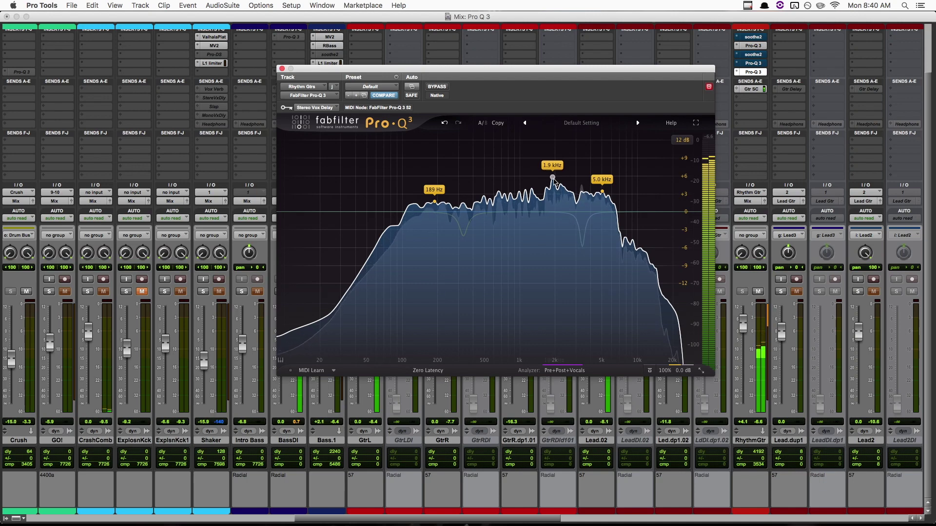
drag(552, 178, 553, 190)
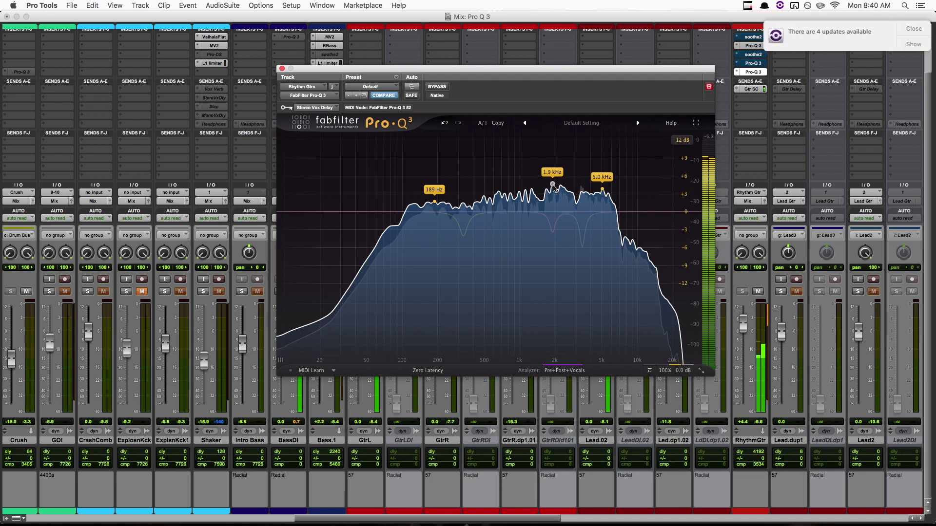
key(space)
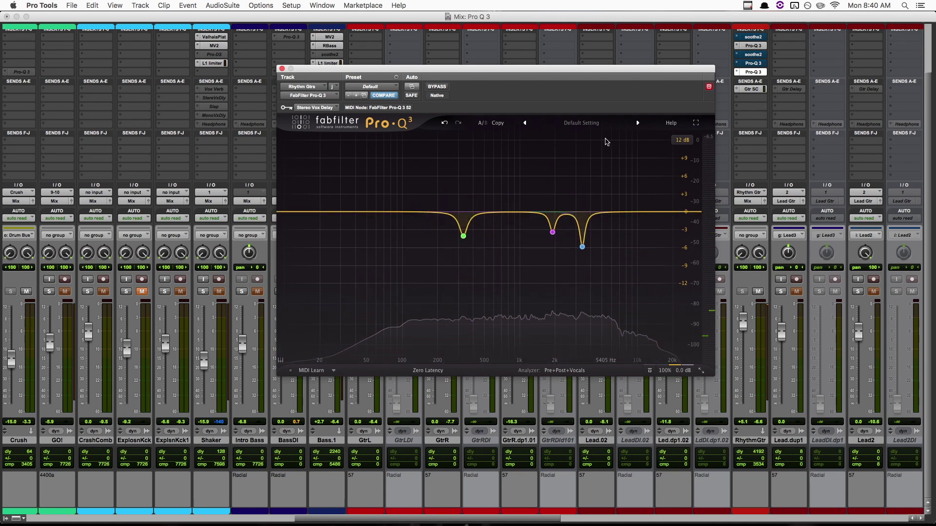
Delete the low green notch, A/B the blue 3.4 kHz notch and ease it to -5.62 dB.
click(464, 239)
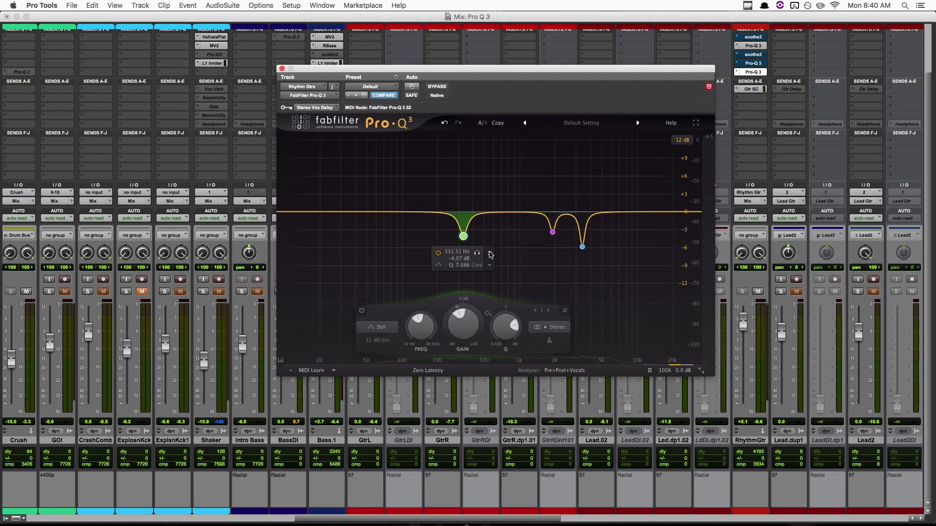
click(489, 252)
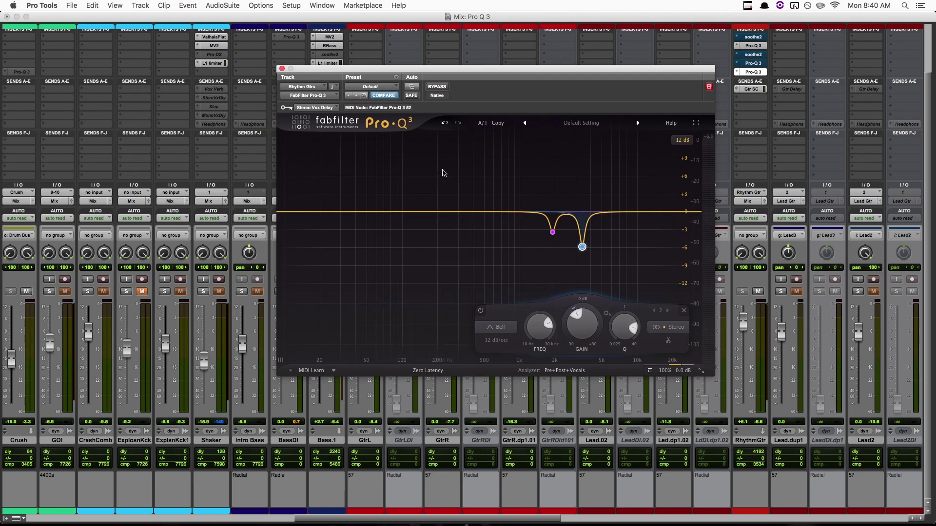
mouse_move(555, 233)
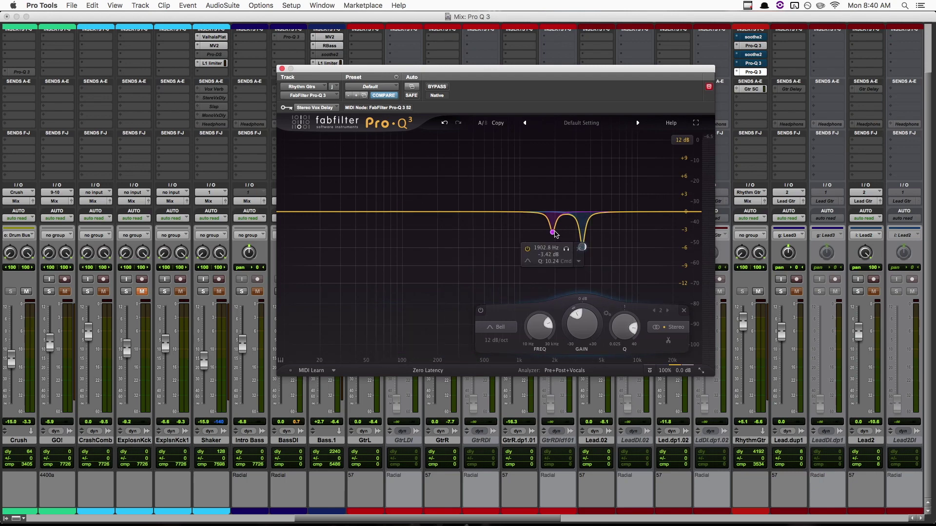
key(space)
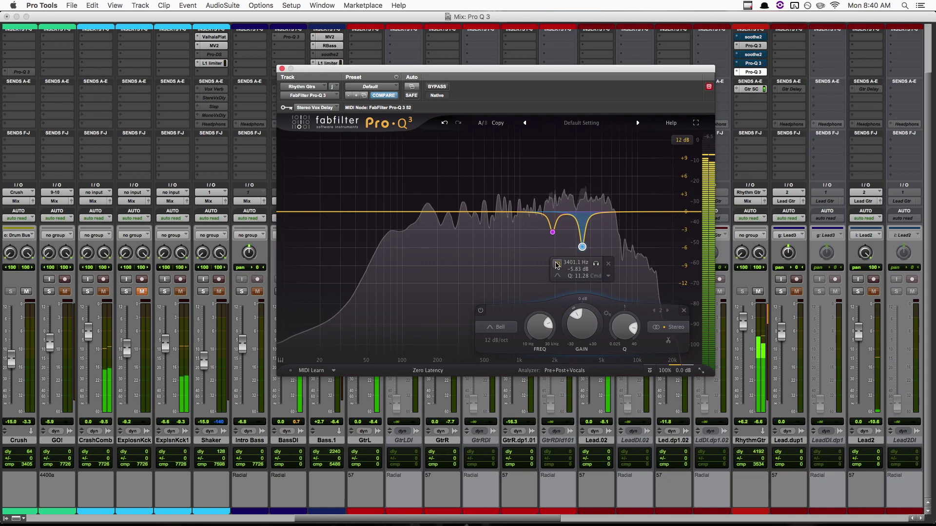
click(557, 265)
click(557, 265)
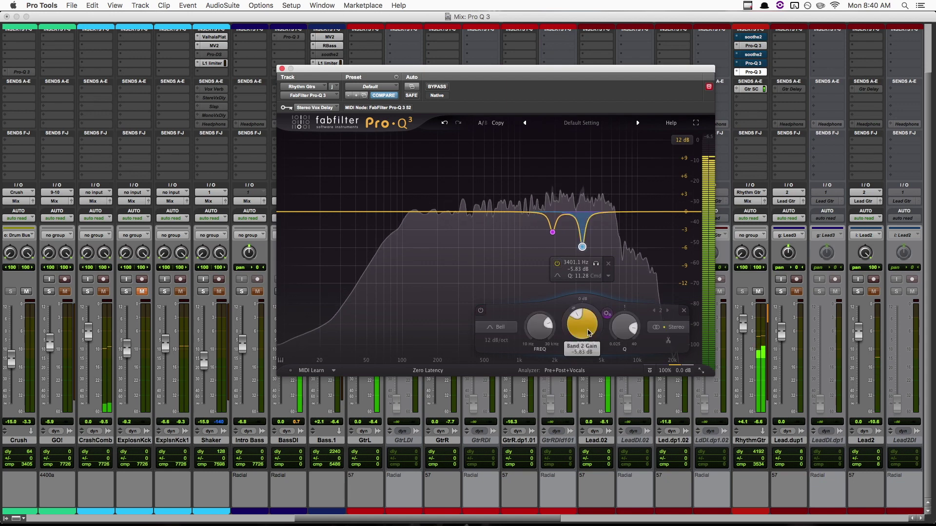
drag(588, 328, 587, 312)
Ease the pink notch to -2.78 dB, then A/B the whole EQ and the 3.4 kHz cut.
click(527, 250)
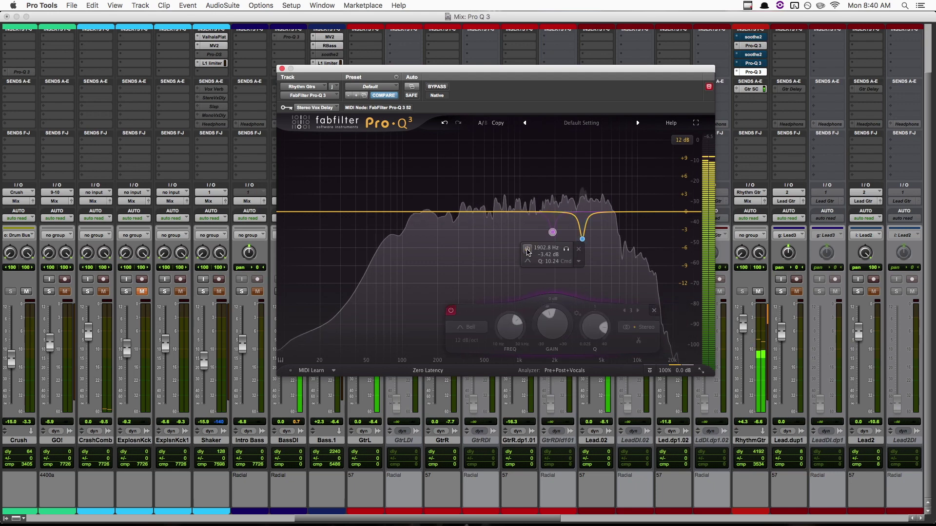
click(527, 249)
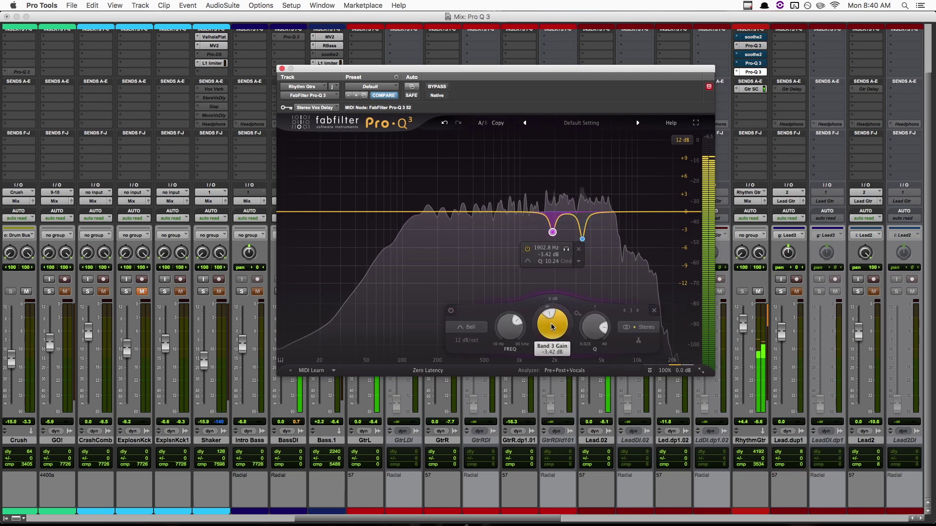
drag(552, 324, 556, 323)
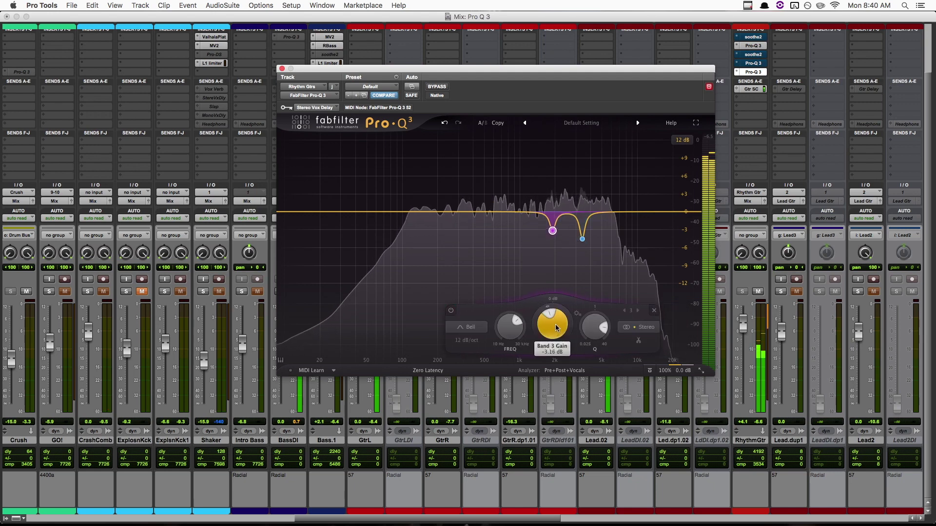
click(442, 87)
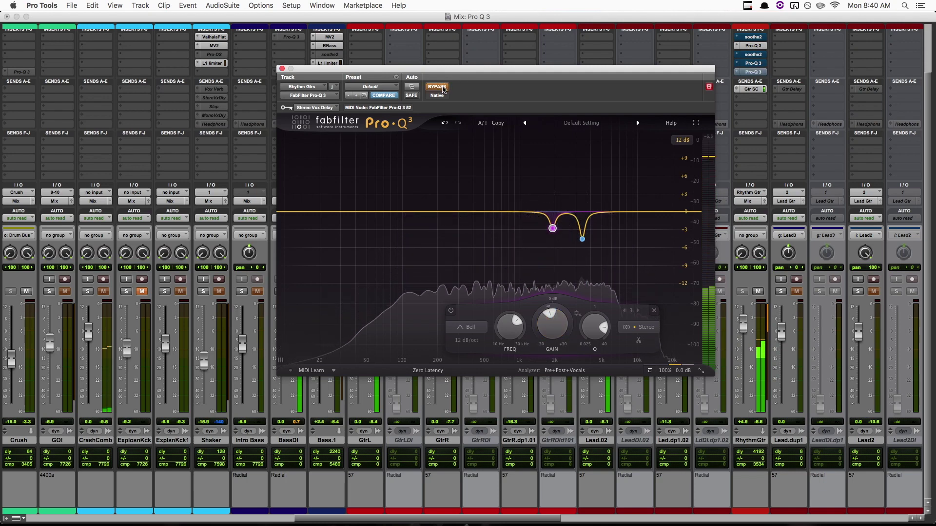
click(443, 87)
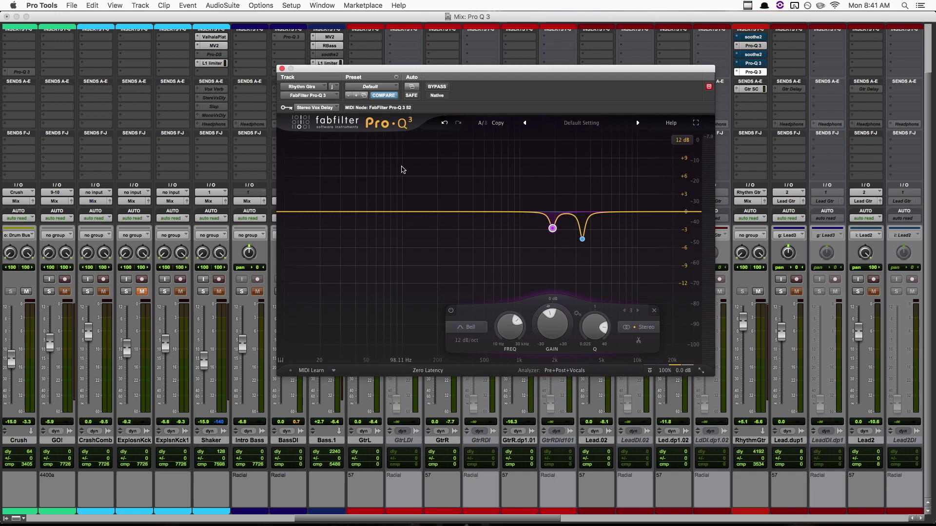
mouse_move(582, 238)
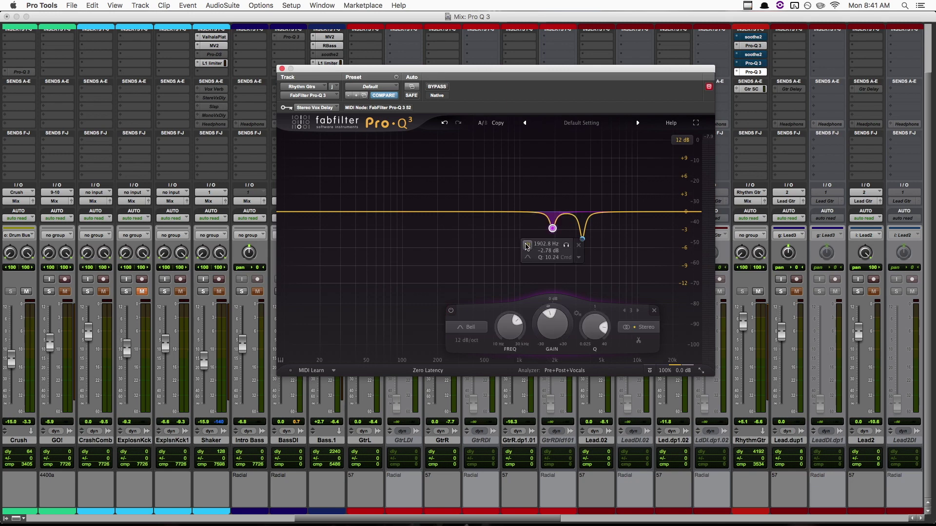
click(557, 257)
click(557, 257)
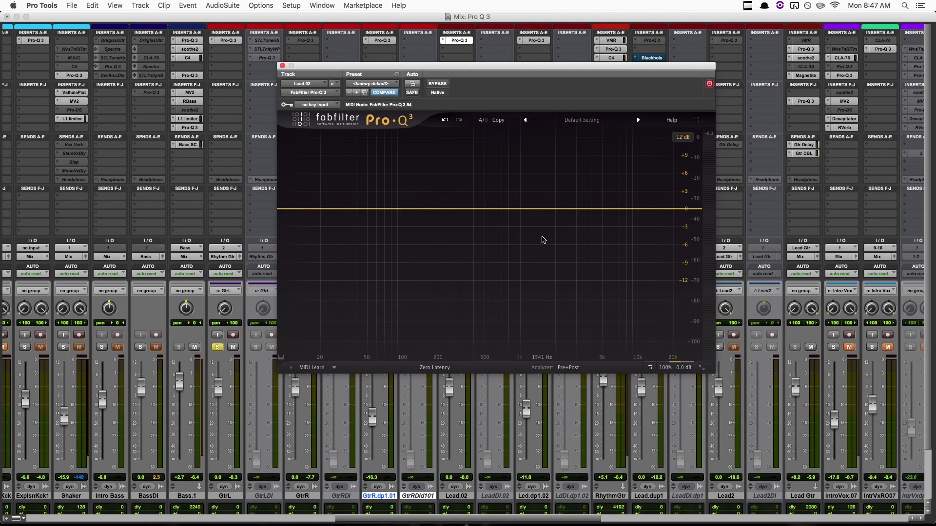
Scroll the Mix window, move the Pro-Q 3 window right, and select the Lead.02 track.
scroll(226, 319, right, 4)
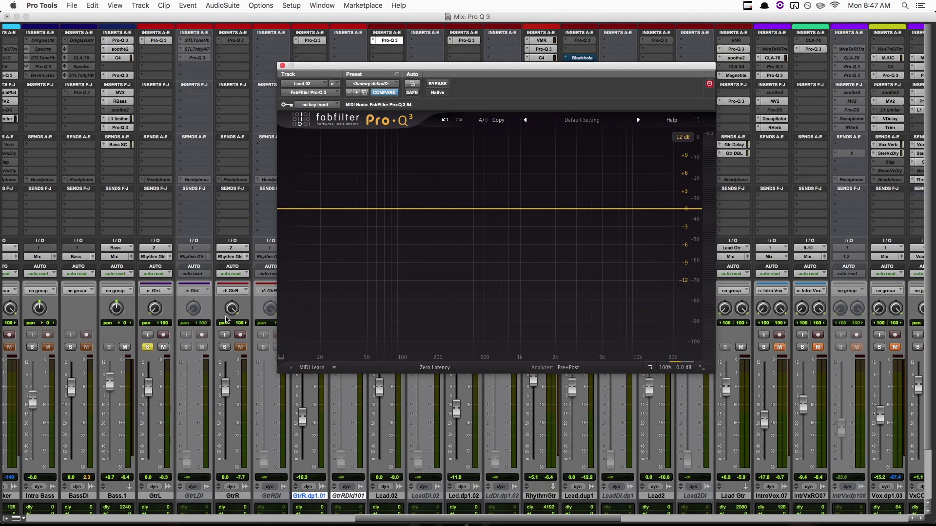
scroll(226, 319, right, 1)
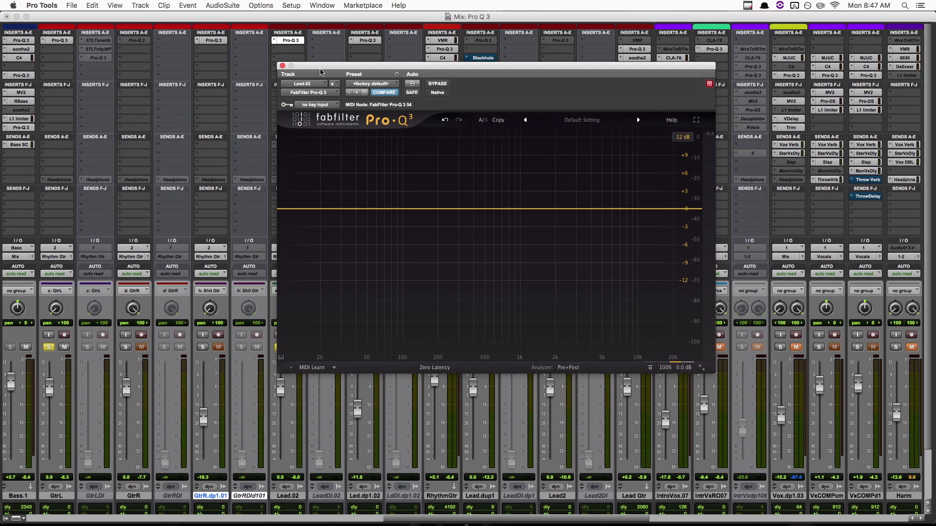
drag(324, 70, 369, 72)
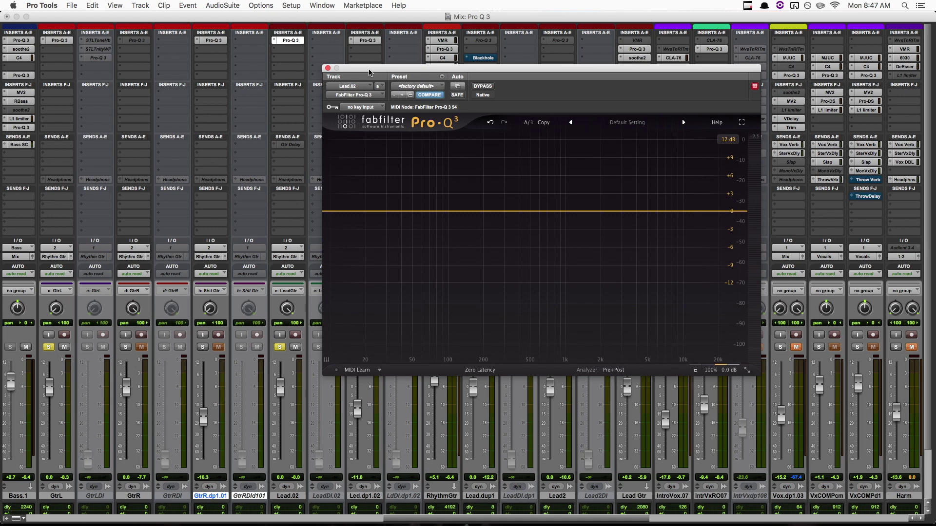
click(72, 502)
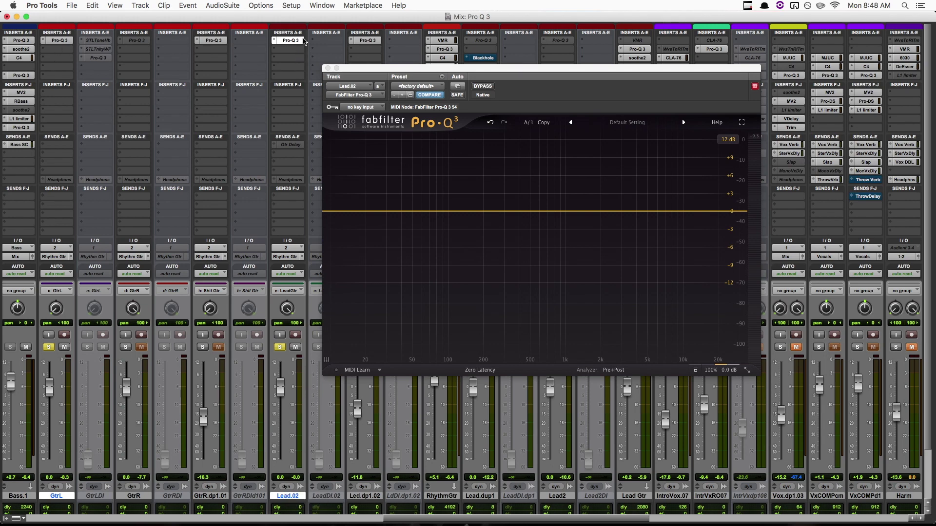
Show the GtrL track's spectrum alongside Lead.02 in the Pro-Q 3 analyzer.
click(606, 370)
click(507, 309)
click(620, 372)
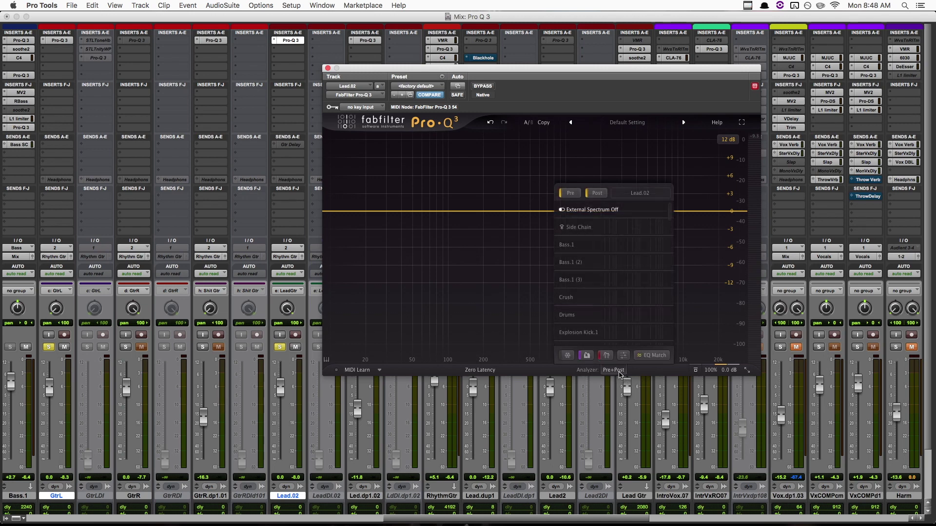
scroll(605, 274, down, 3)
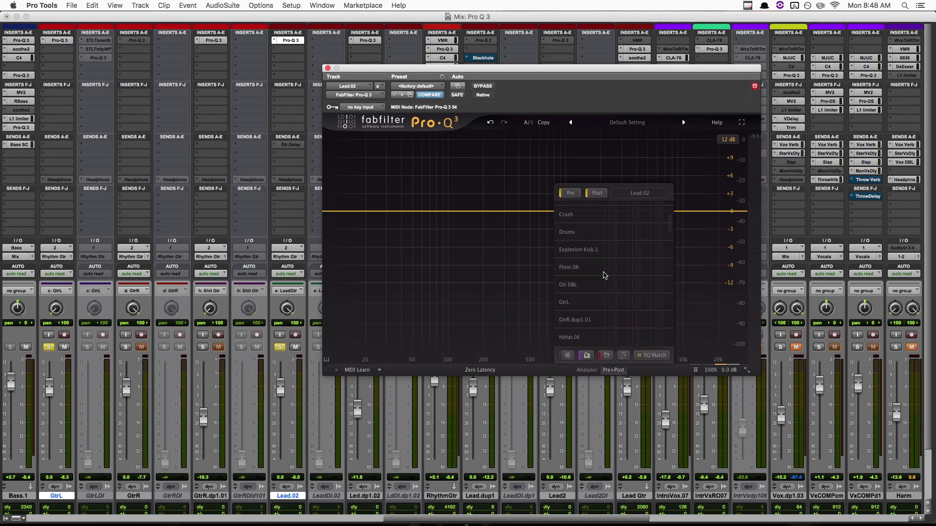
click(569, 304)
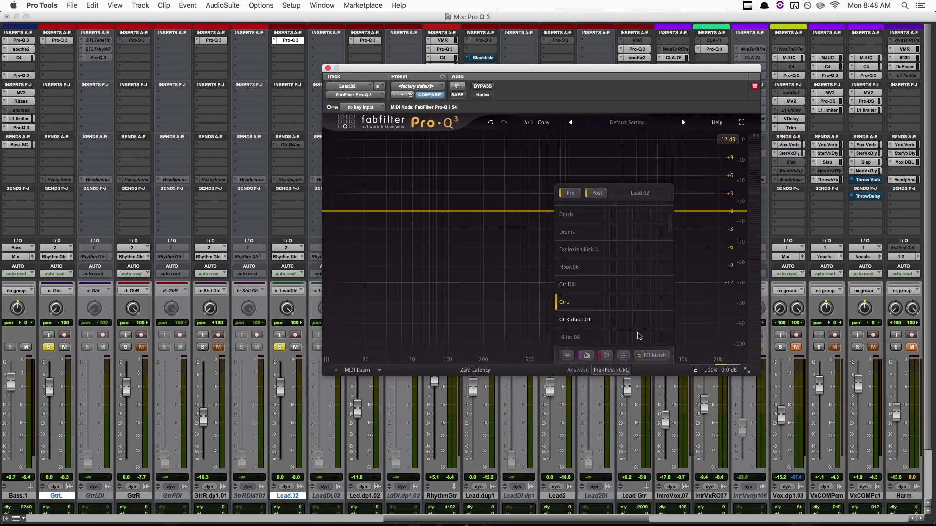
Start EQ Match with External: GtrL as the reference and play back for analysis.
click(657, 357)
click(607, 351)
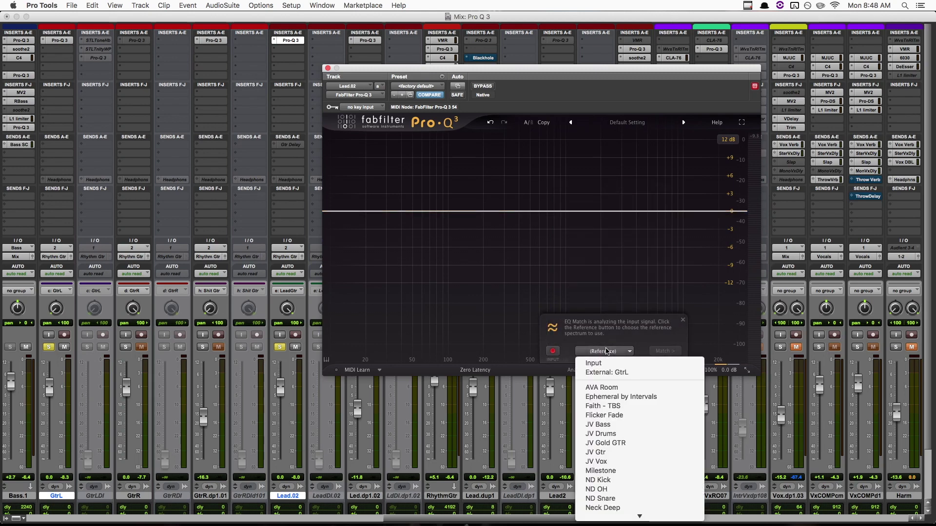
click(636, 373)
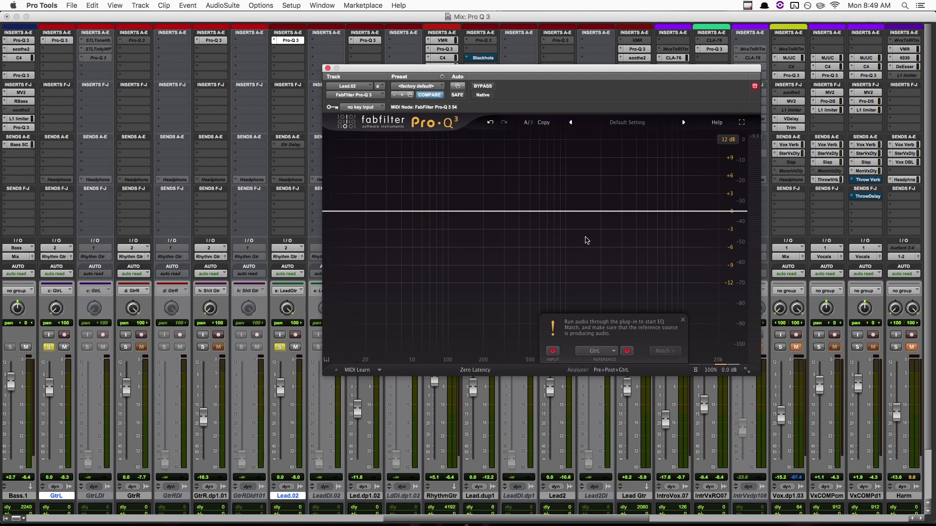
key(space)
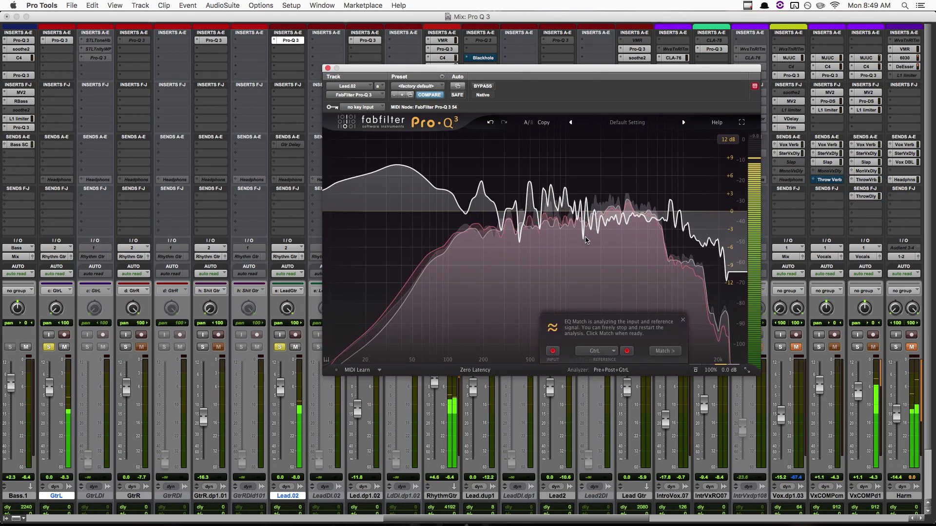
Generate the matched EQ curve, fit it with eight bands, and finish EQ Match.
click(671, 349)
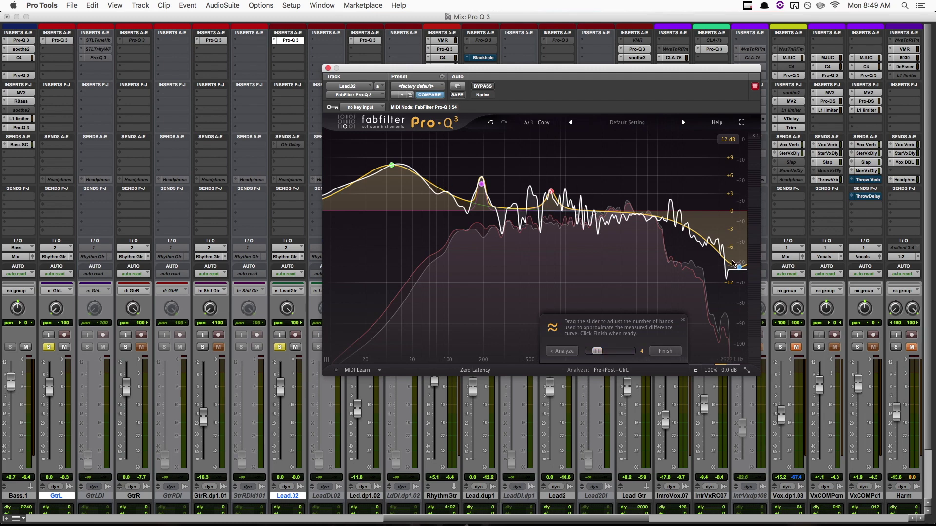
mouse_move(600, 353)
mouse_down()
mouse_move(581, 352)
mouse_move(647, 351)
mouse_move(600, 352)
mouse_up()
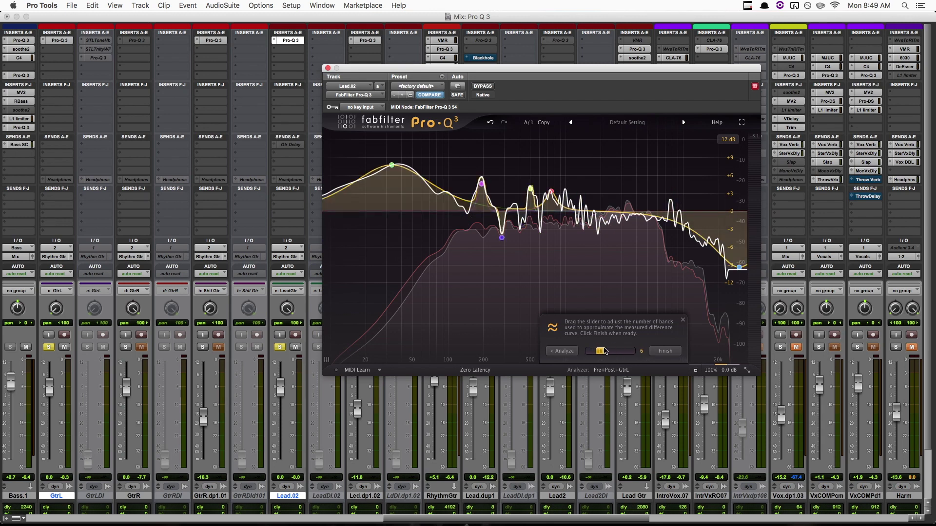
drag(598, 350, 650, 351)
mouse_move(648, 350)
mouse_down()
mouse_move(599, 351)
mouse_move(607, 352)
mouse_up()
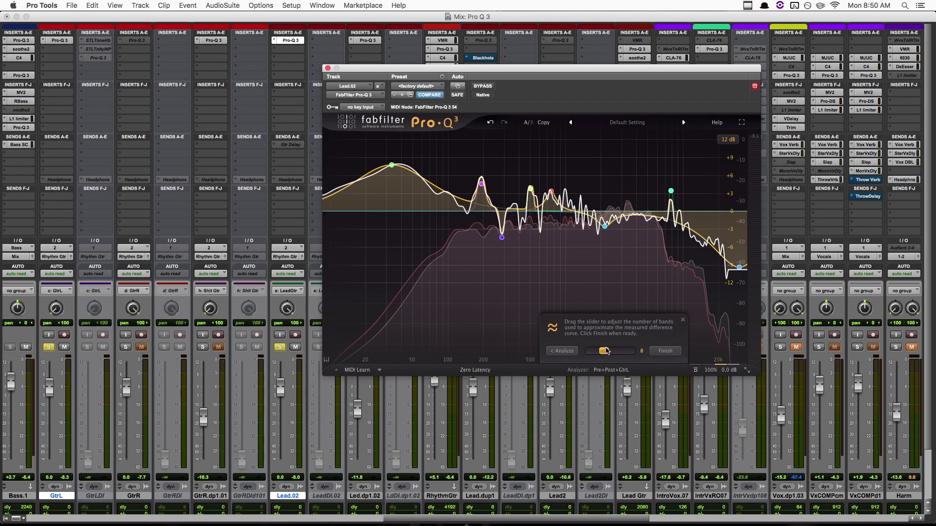
click(666, 351)
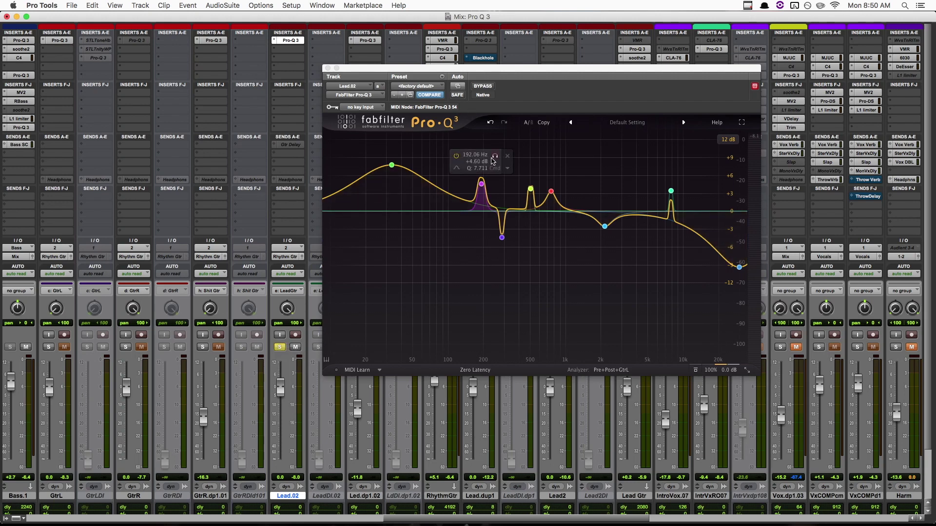
Play Lead.02 and compare the matched EQ bypassed and active.
key(space)
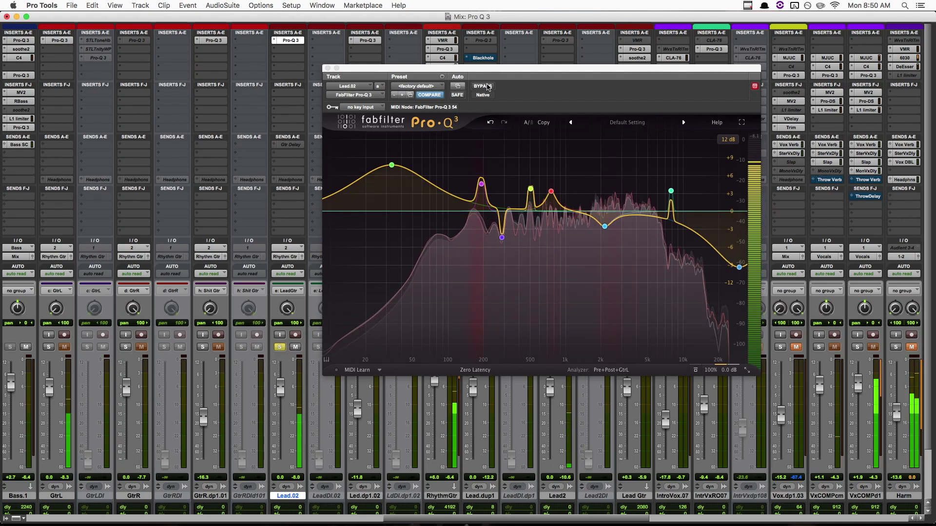
click(487, 86)
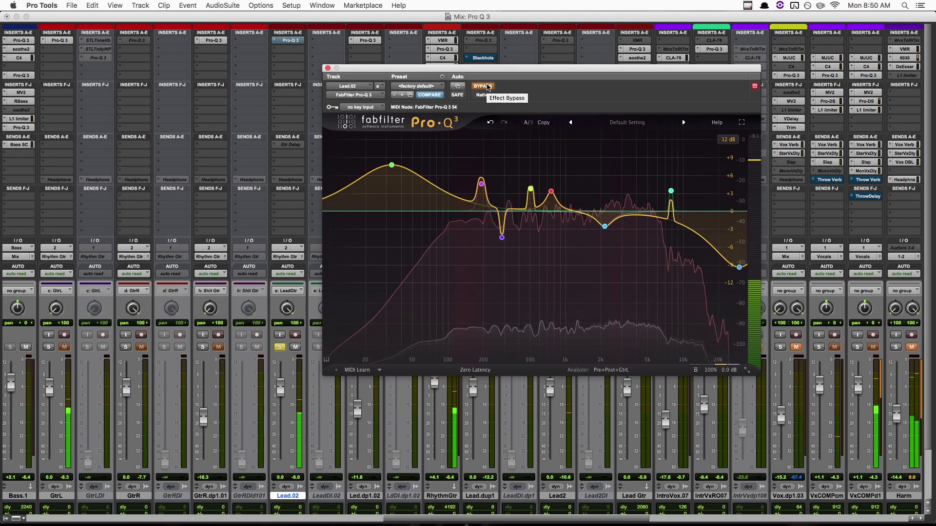
click(488, 87)
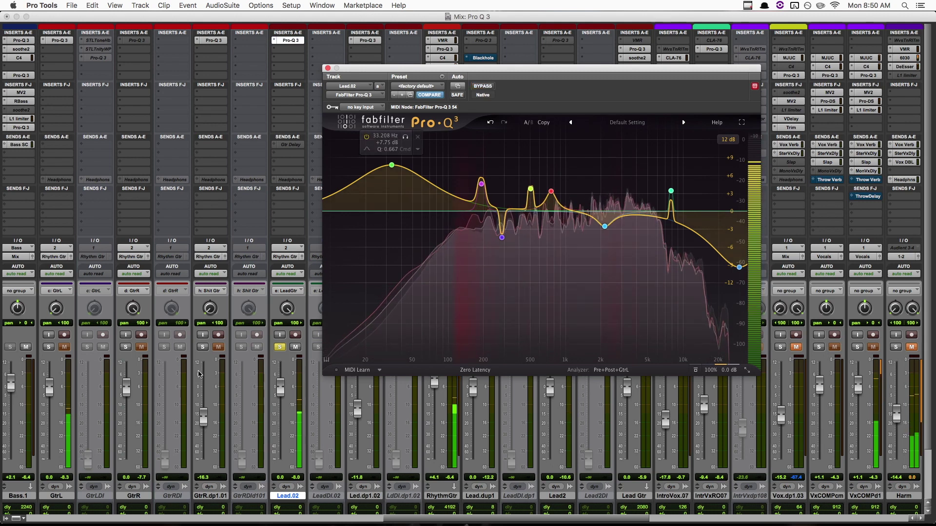
Solo and unmute GtrL, then compare the matched EQ bypassed and active again.
click(64, 347)
click(48, 347)
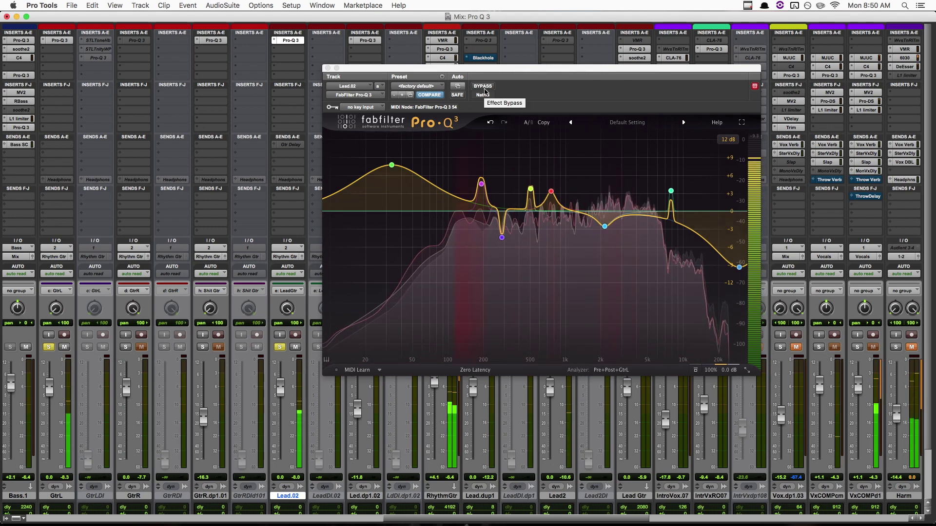
click(483, 87)
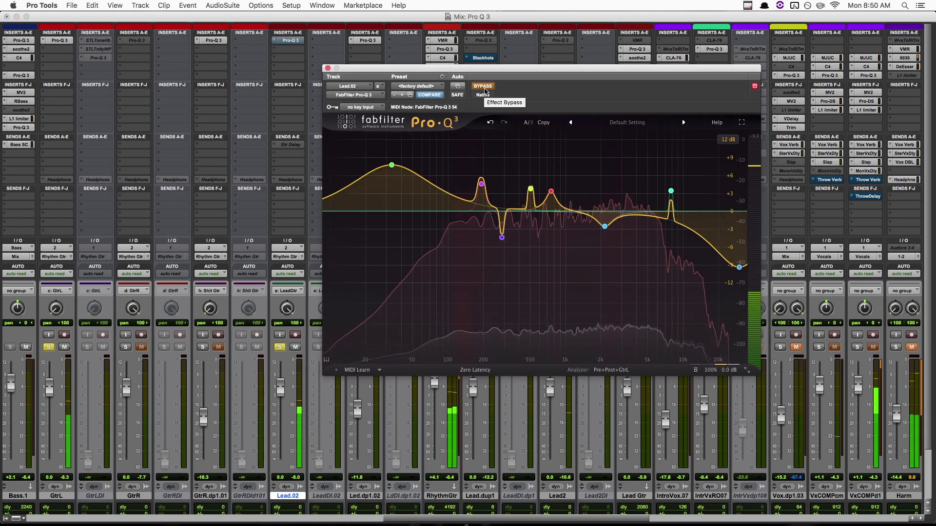
click(483, 87)
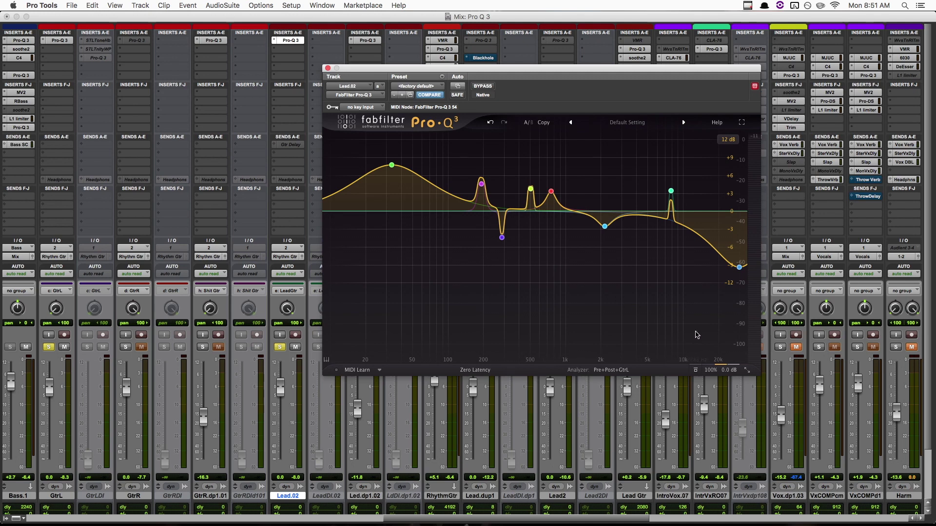
Lower the Pro-Q 3 Gain Scale to 74.96%, checking the scaled curve during playback.
mouse_move(721, 350)
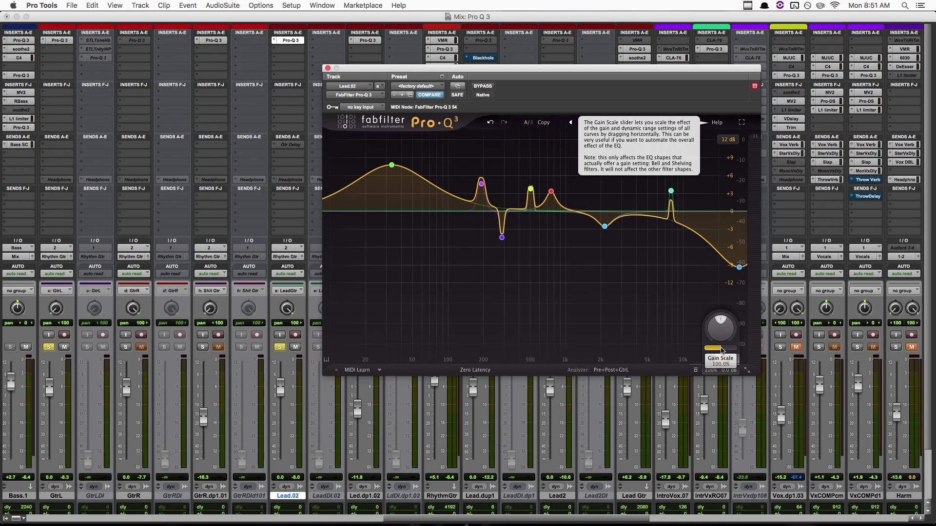
drag(722, 350, 674, 334)
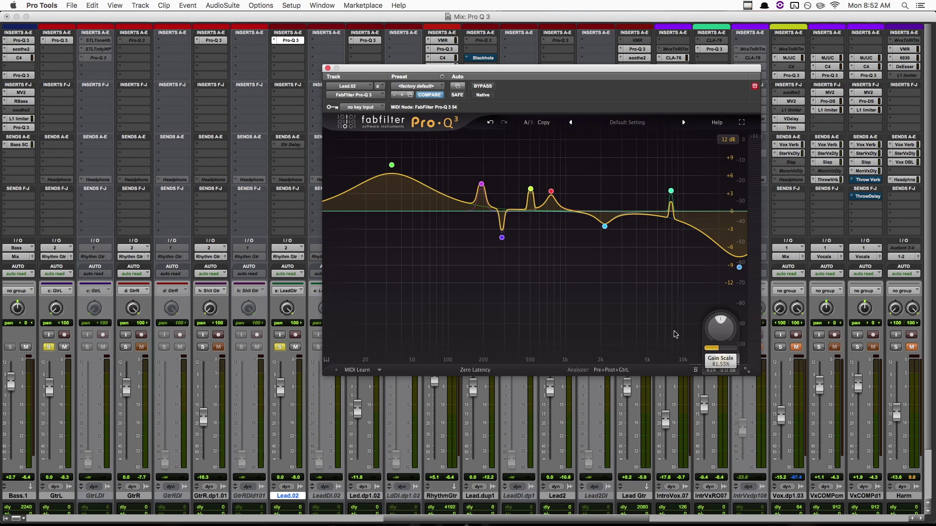
drag(675, 335, 641, 328)
key(space)
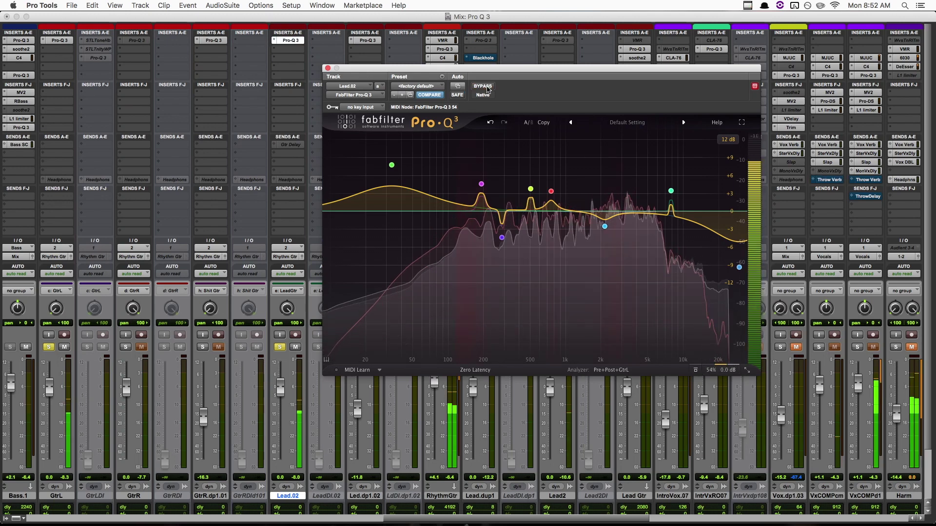
mouse_move(703, 347)
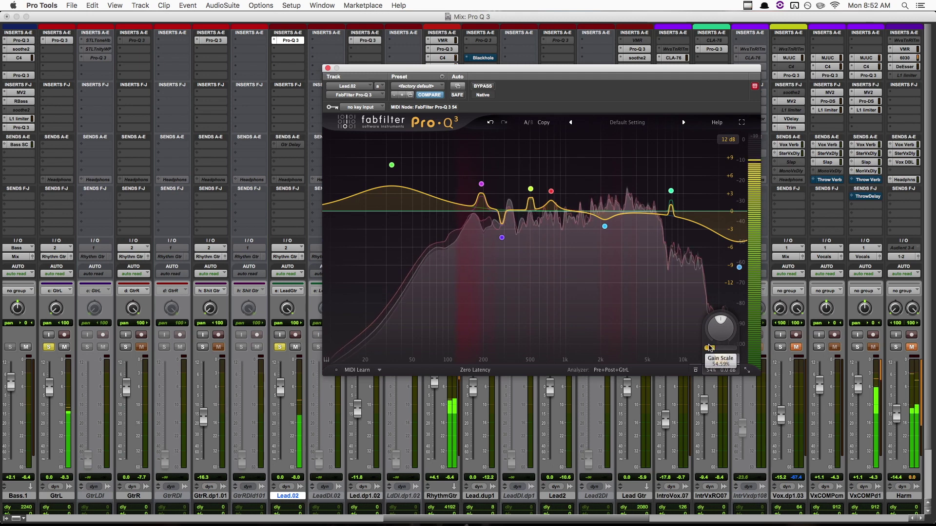
mouse_move(703, 347)
mouse_down()
mouse_move(682, 347)
mouse_move(733, 346)
mouse_move(699, 342)
mouse_up()
key(space)
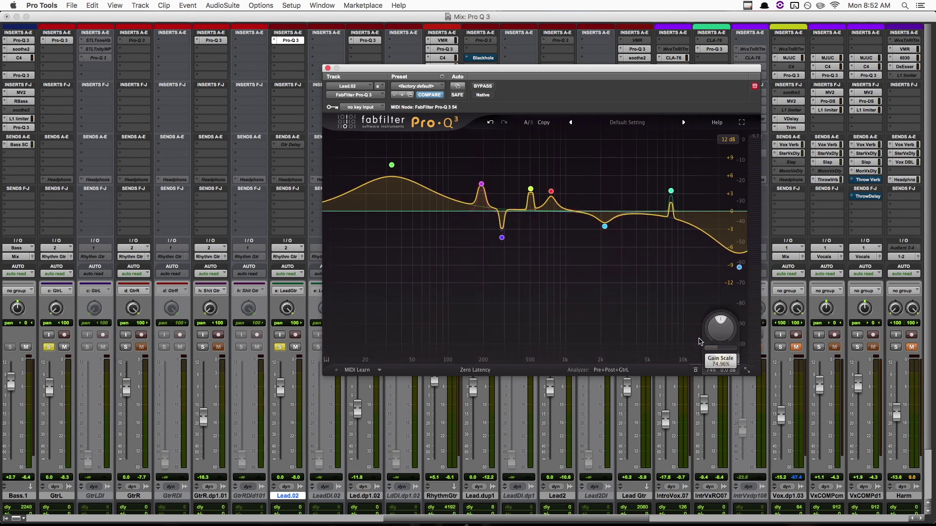